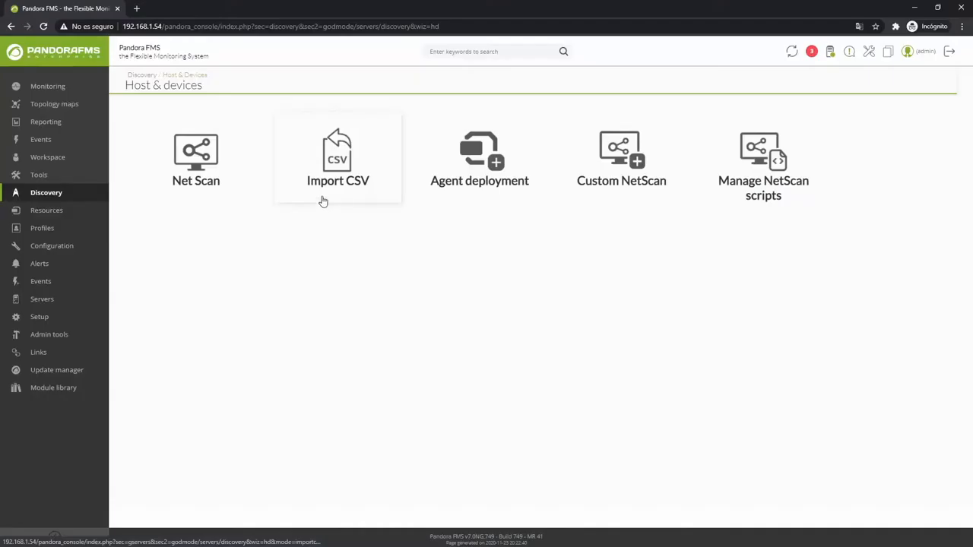
Step: Open the Import CSV page and read the required CSV field order in its info box
click(322, 200)
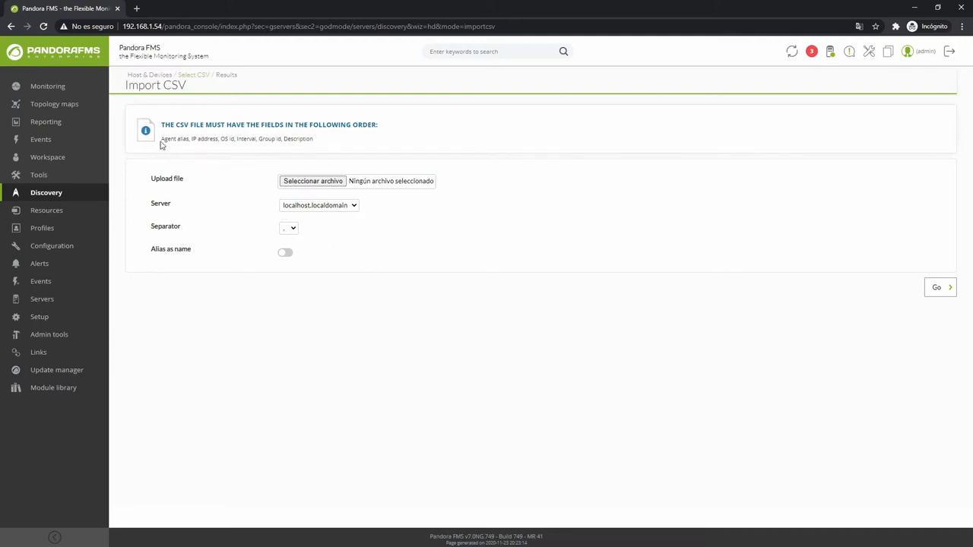
drag(161, 138, 317, 141)
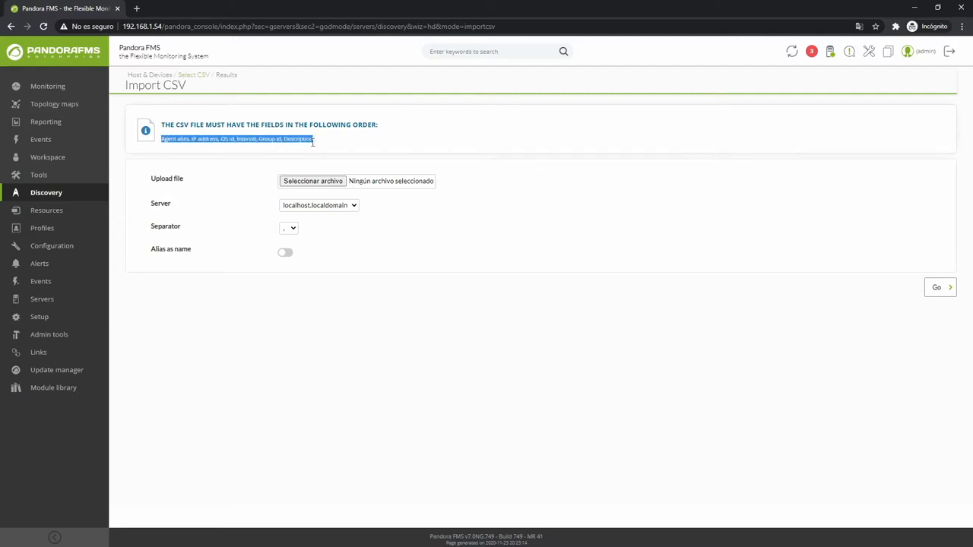
click(311, 142)
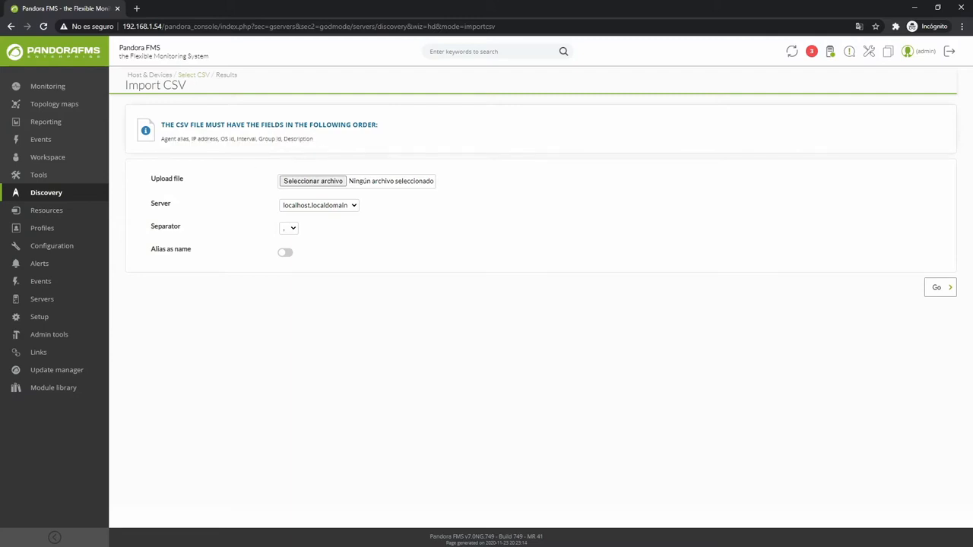
Step: In Agent_list.txt, review aliases Switch, Router, Server_Madrid, Server_Barcelona and line 1's IP and OS id 10
key(alt+Tab)
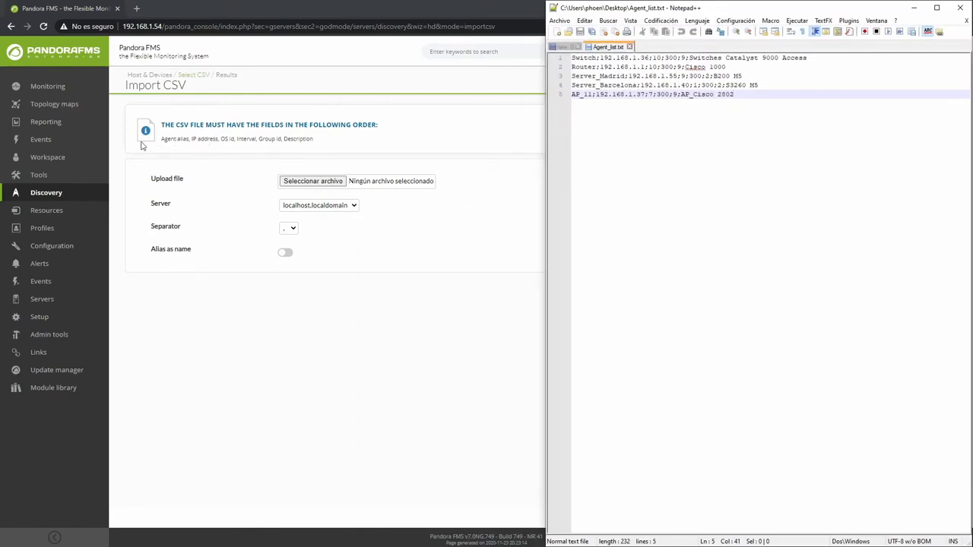
double_click(585, 58)
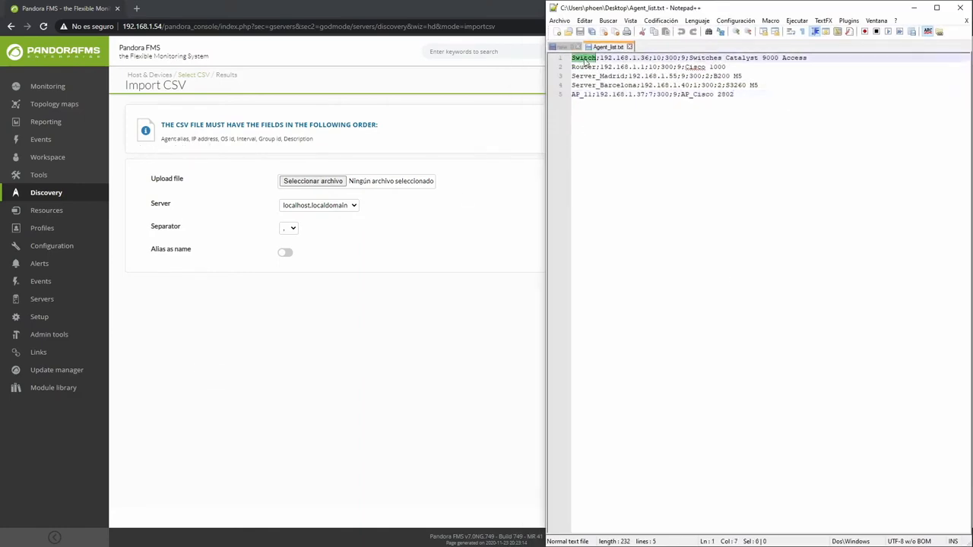
double_click(584, 67)
double_click(582, 85)
double_click(585, 76)
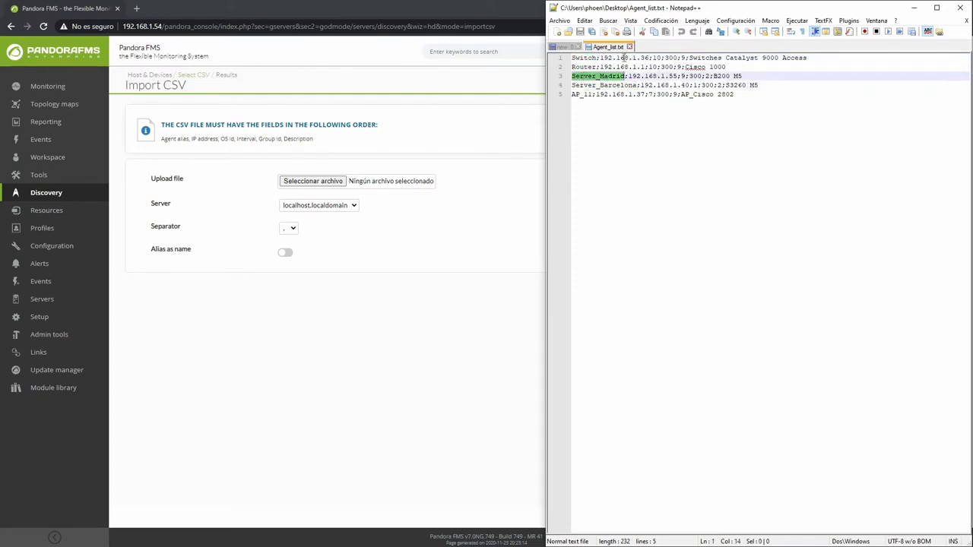
drag(599, 58, 645, 58)
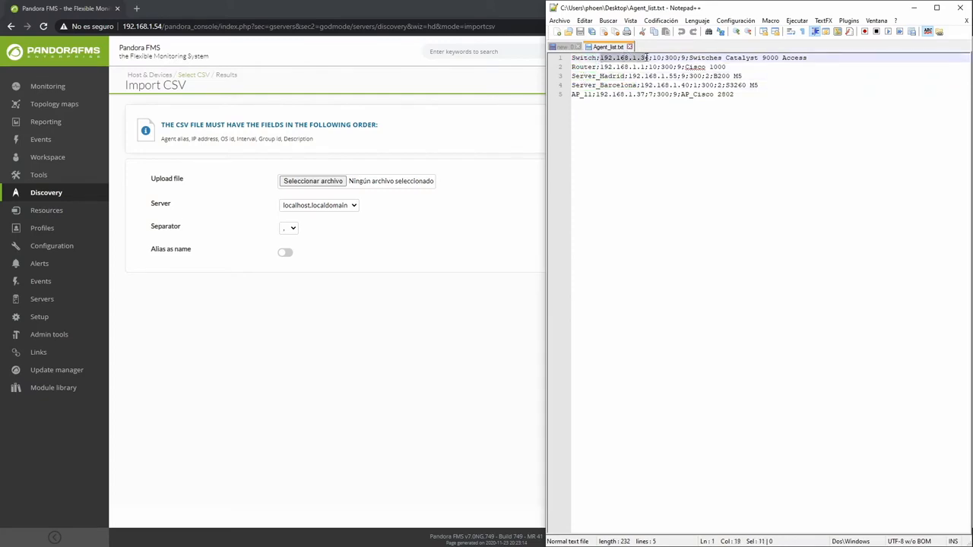
double_click(656, 58)
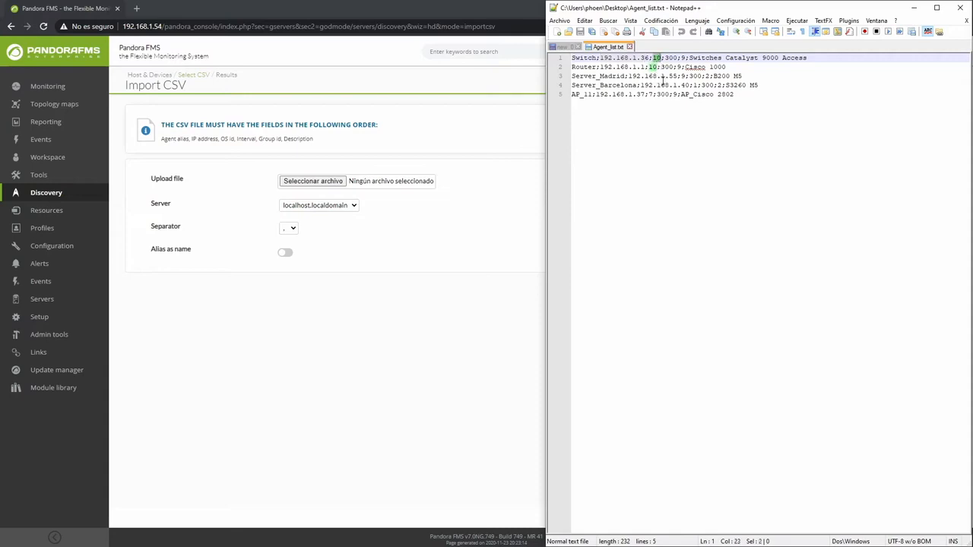
click(765, 95)
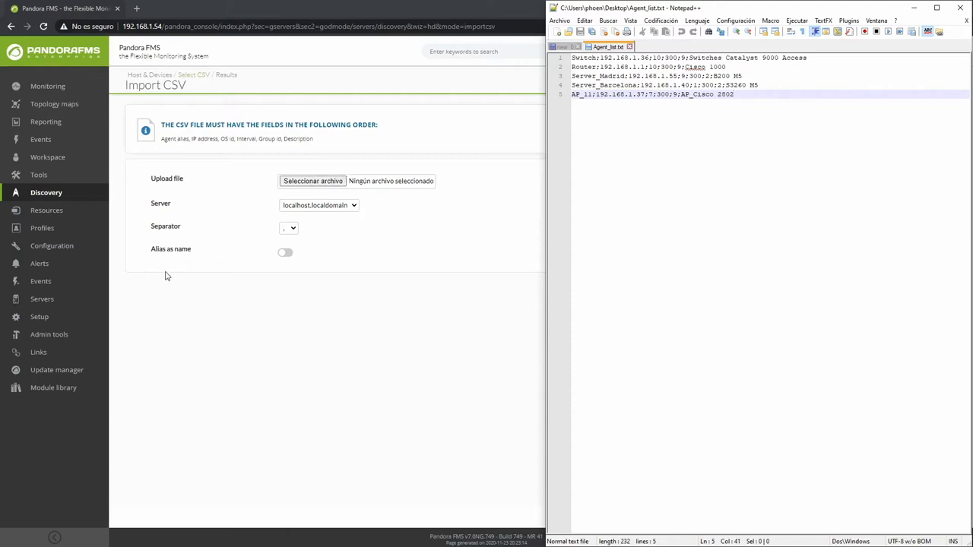
Step: Open the Setup > Edit OS list to check operating system ids such as Cisco 7
click(50, 317)
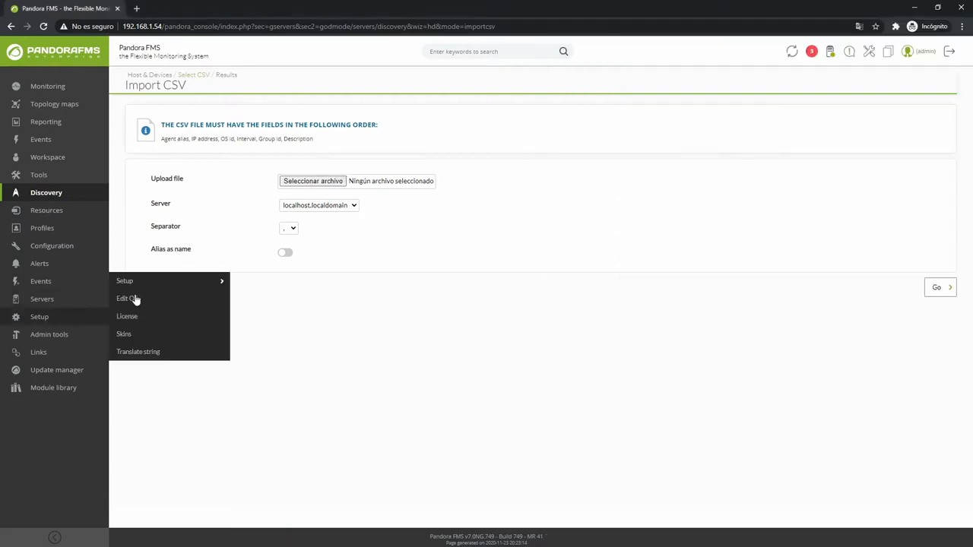
click(131, 301)
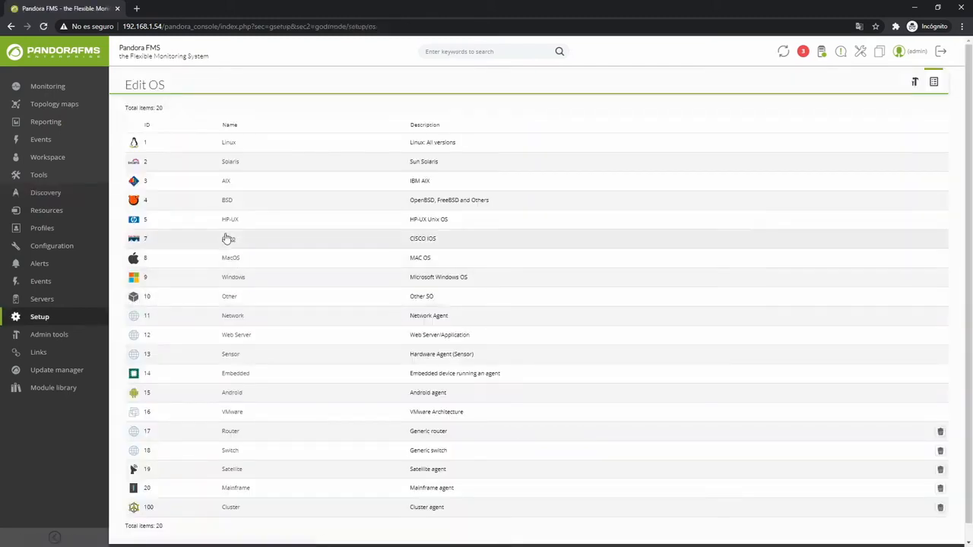
click(916, 84)
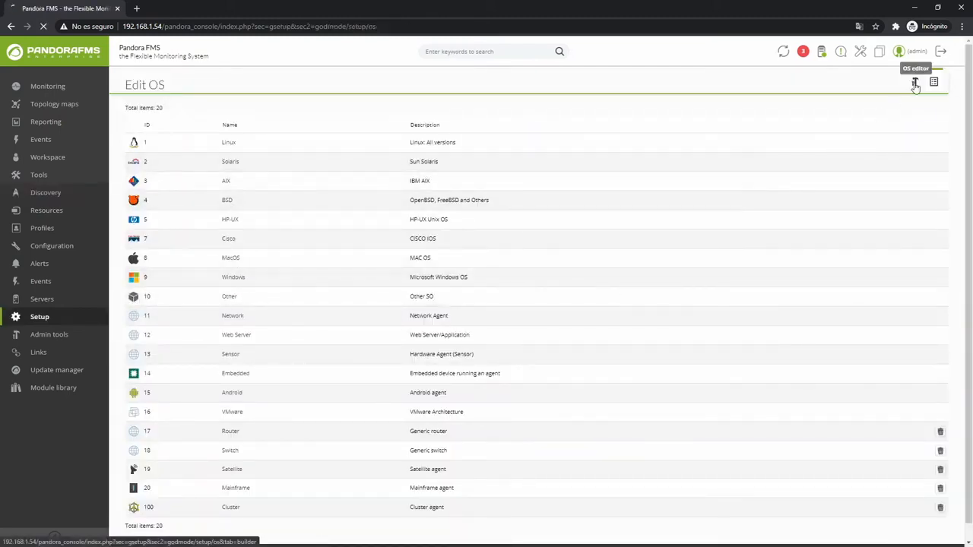
Step: Return to the Import CSV page under Discovery > Host & devices
mouse_move(57, 199)
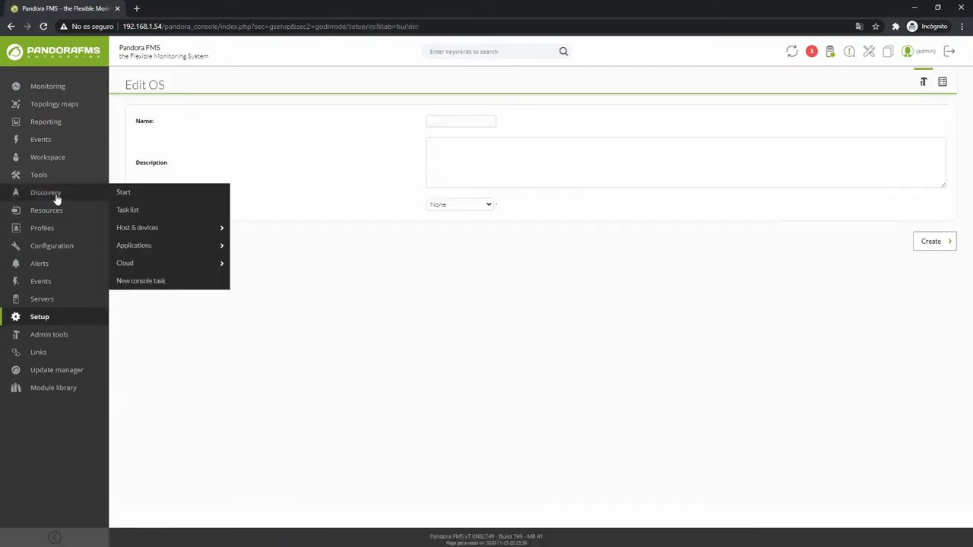
mouse_move(165, 231)
click(254, 246)
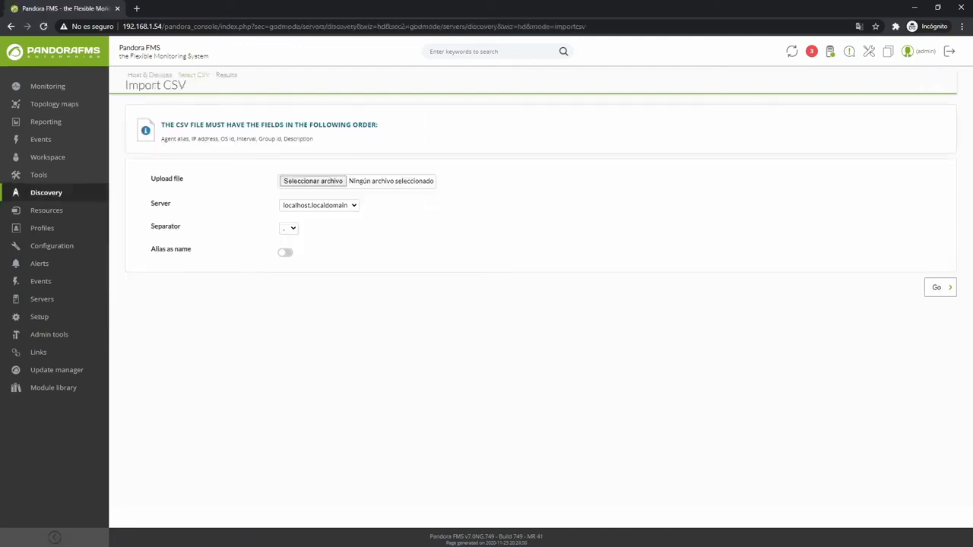
Step: Check the interval 300 and group id 9 on line 1 of Agent_list.txt
key(alt+Tab)
double_click(672, 58)
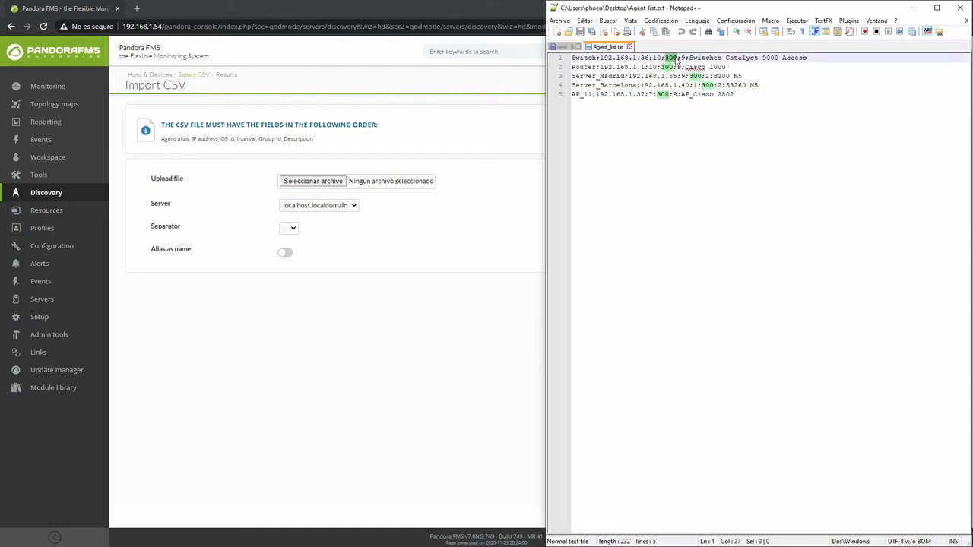
double_click(682, 57)
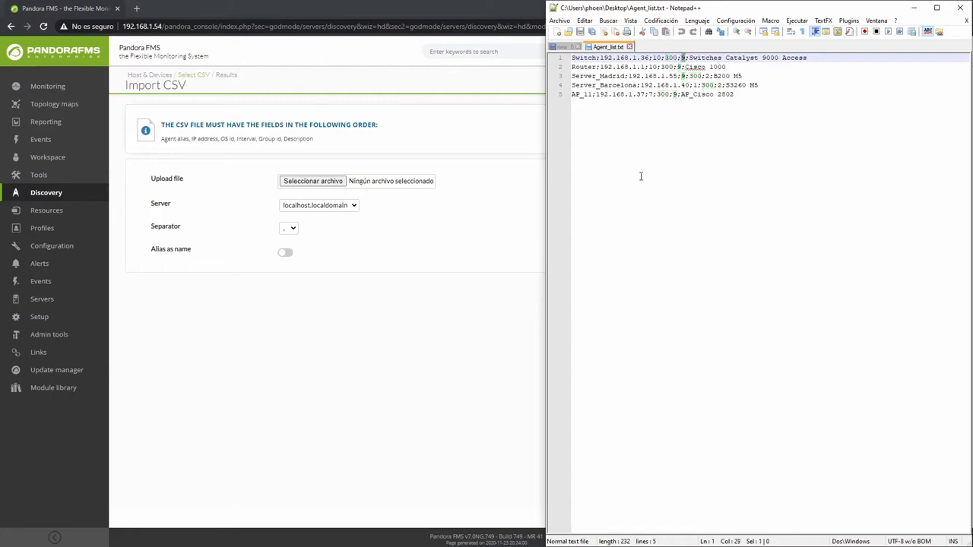
Step: View Manage agent groups in a second tab to confirm group ids like Network 9 and Servers 2
click(63, 237)
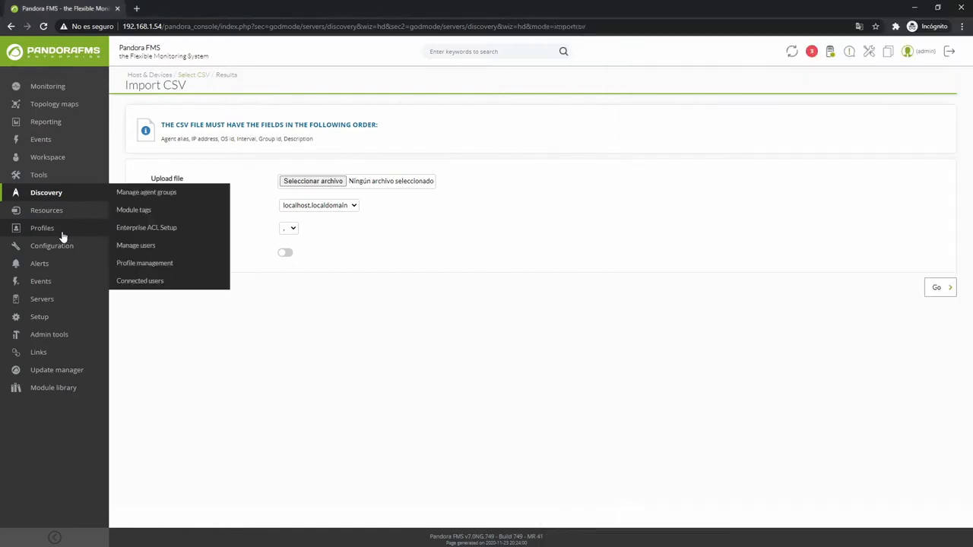
middle_click(150, 196)
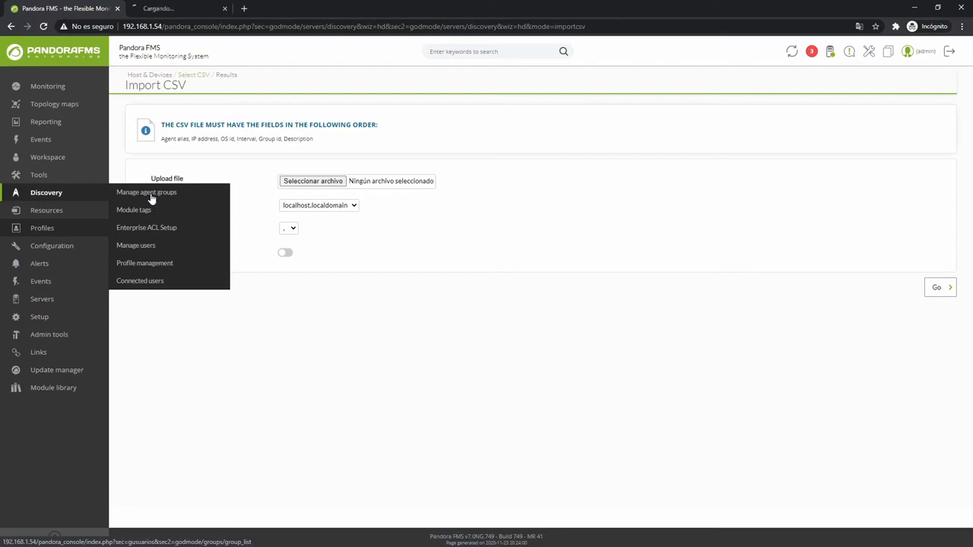
key(ctrl+Tab)
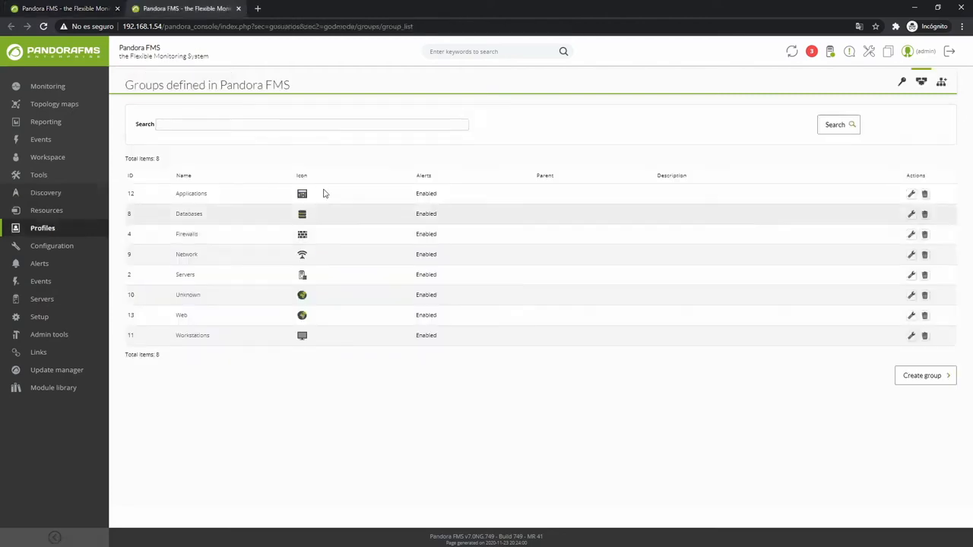
key(ctrl+Tab)
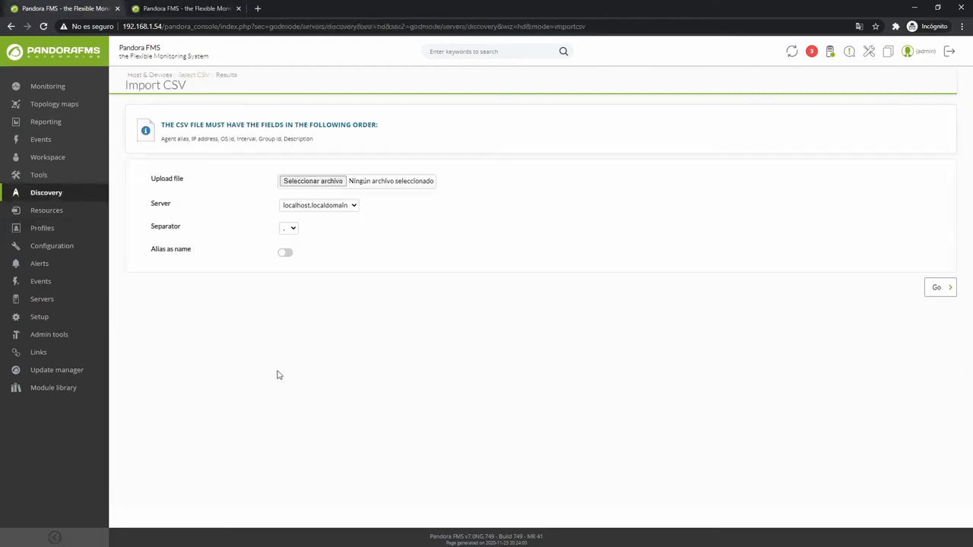
key(alt+Tab)
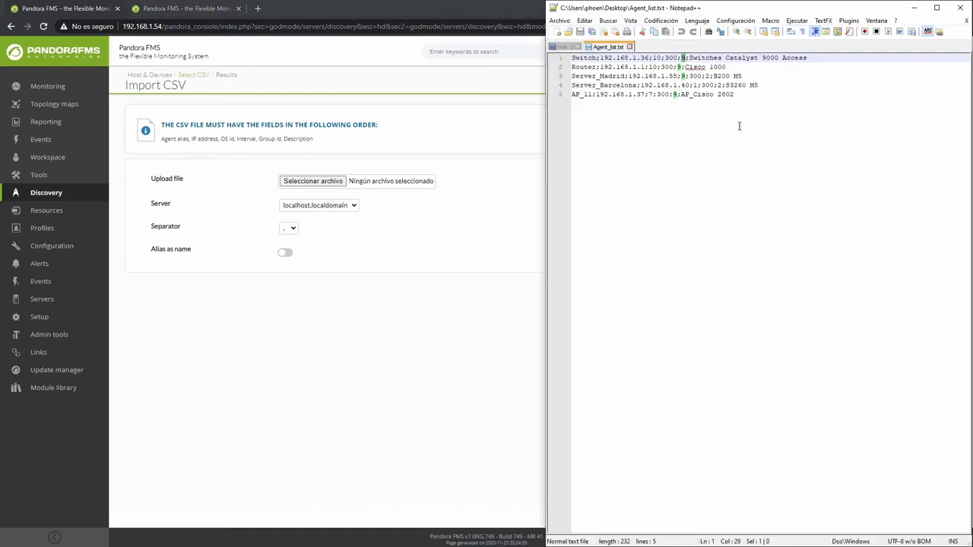
Step: Review the Switches and Cisco descriptions in Agent_list.txt and keep the import separator as a comma
double_click(705, 57)
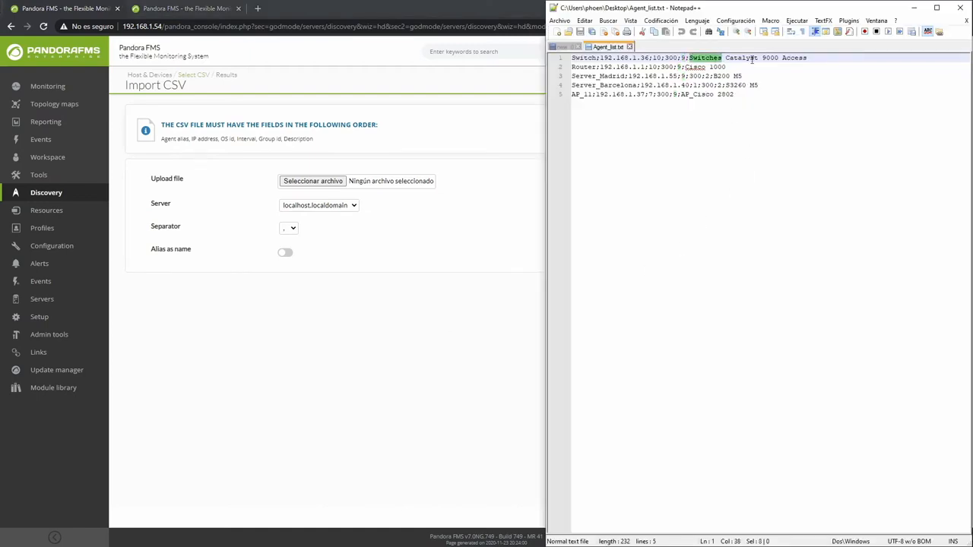
shift+click(806, 58)
click(697, 68)
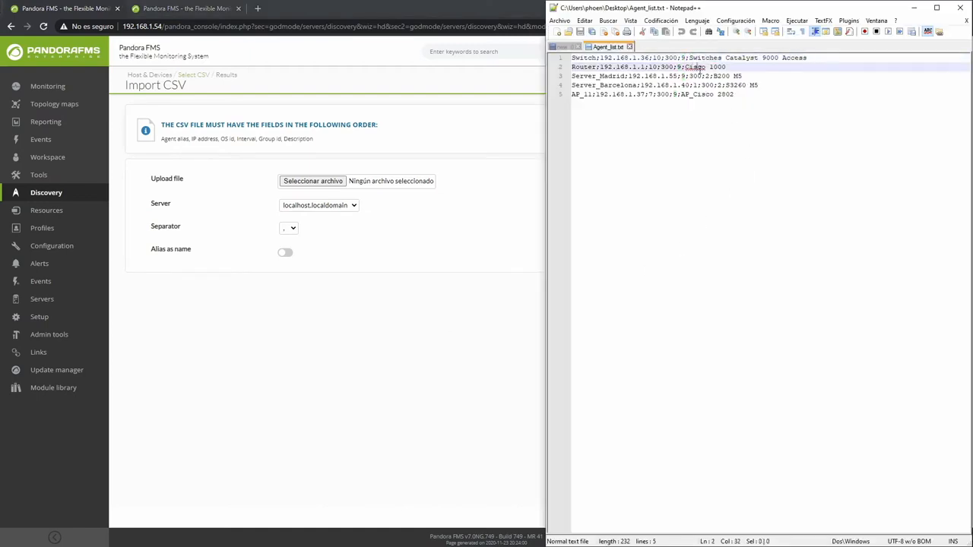
click(292, 230)
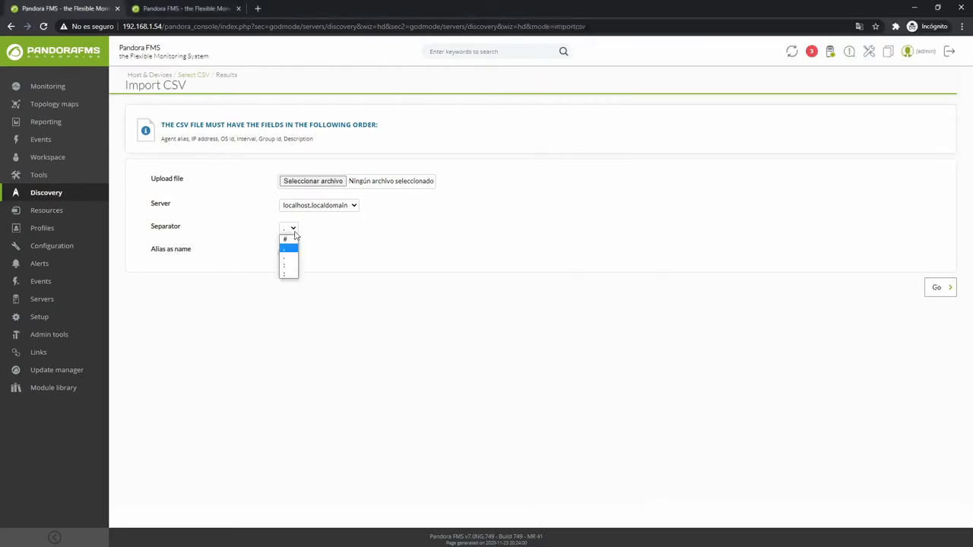
click(301, 232)
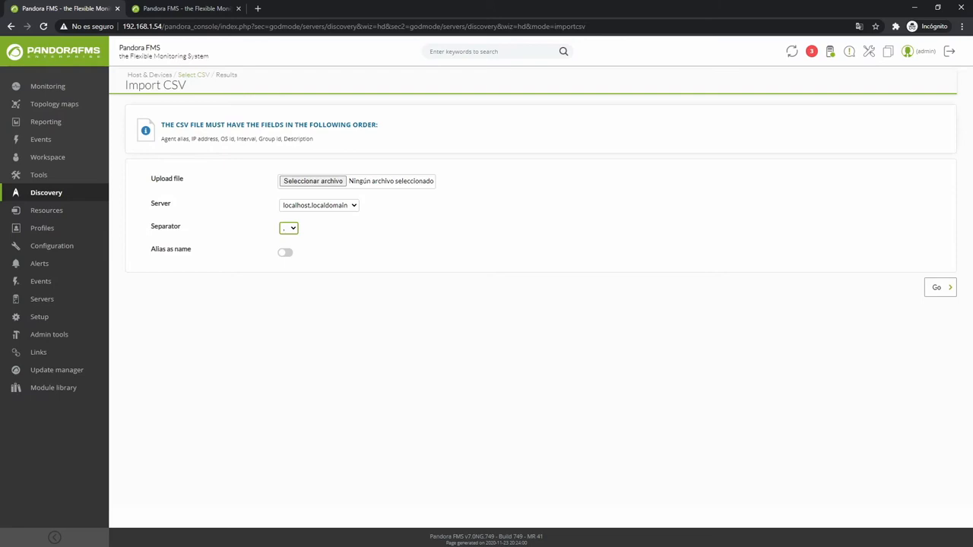
Step: Start saving Agent_list.txt under a new name with Archivo > Guardar como
key(alt+Tab)
click(560, 21)
click(591, 89)
Step: Save the agent list on the Desktop as Agent_list.csv with file type All types (*.*)
drag(730, 369, 757, 367)
key(BackSpace)
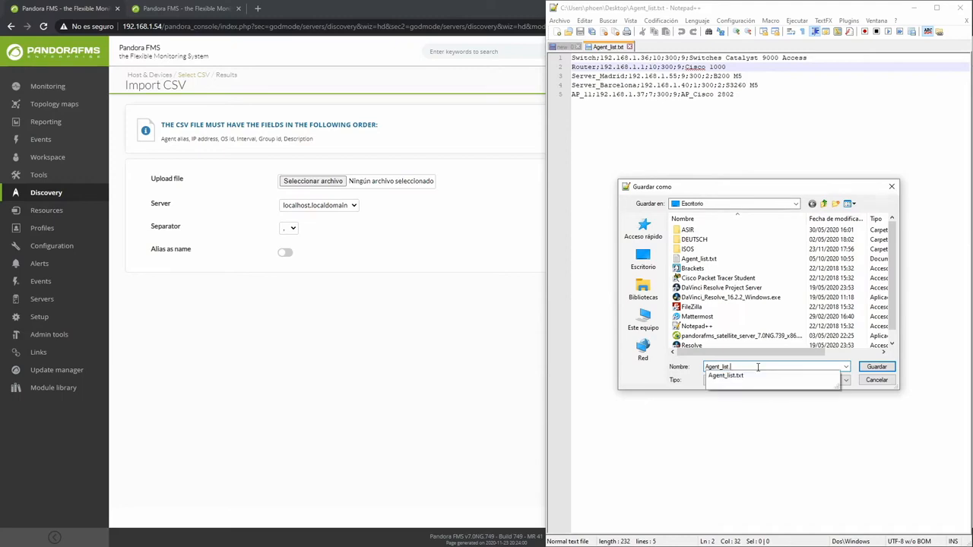
text(csv)
click(789, 380)
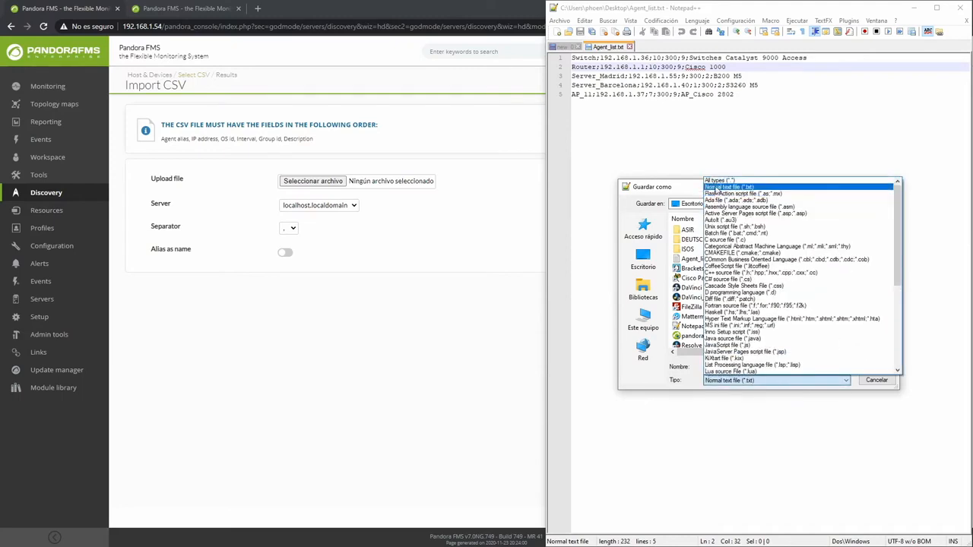
click(760, 184)
click(878, 368)
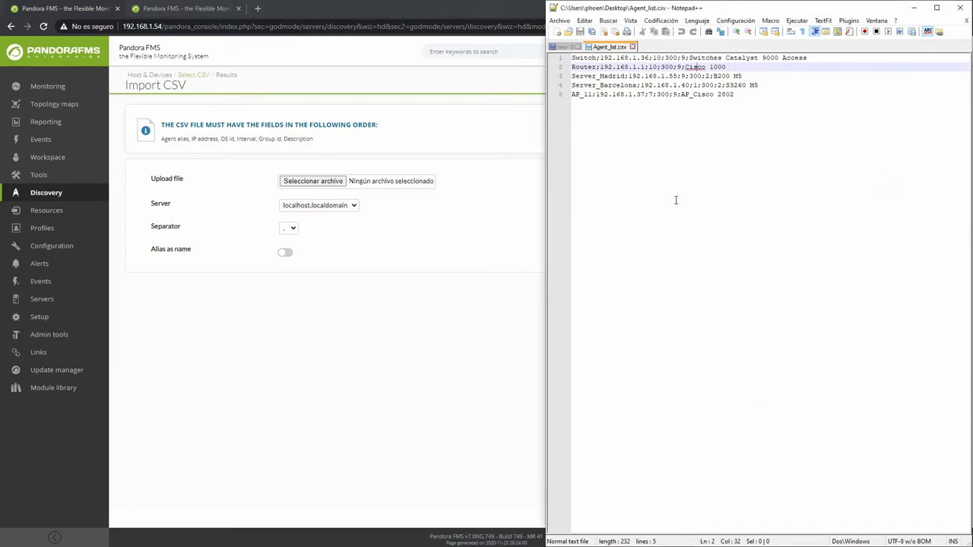
Step: Close Notepad++ and attach Agent_list.csv as the file to upload
click(960, 8)
click(344, 218)
drag(307, 356, 368, 182)
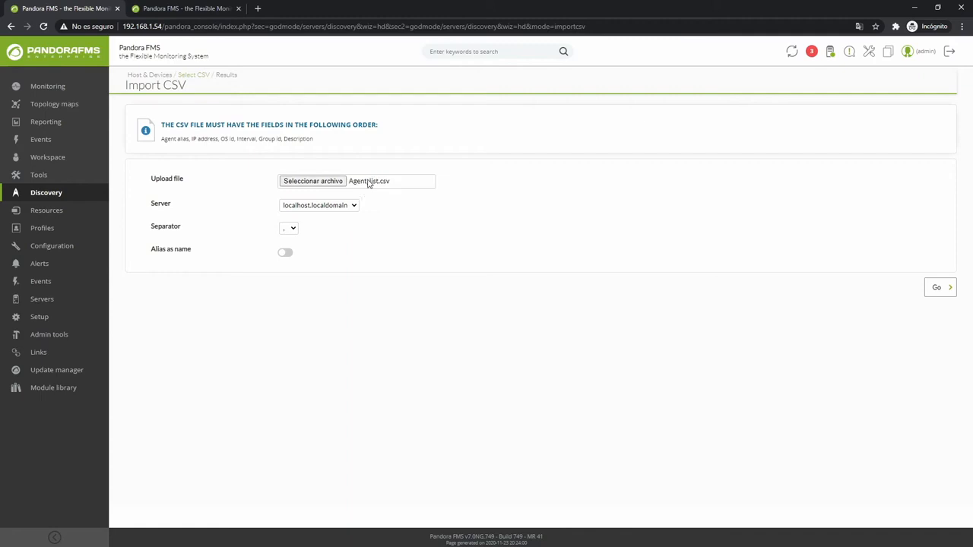
Step: Import it on server localhost.localdomain with a ';' separator and alias used as agent name
click(325, 207)
click(324, 217)
click(289, 228)
click(288, 274)
click(284, 252)
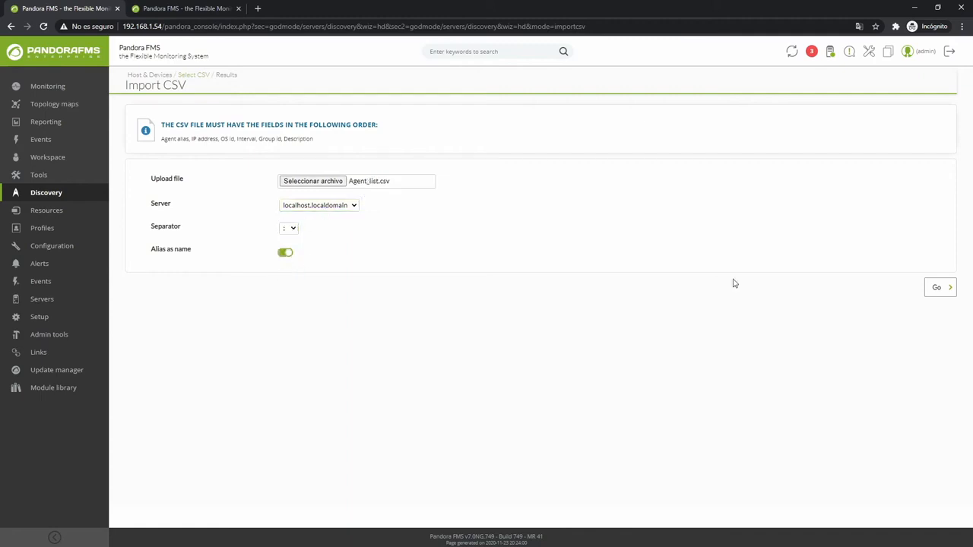
click(938, 291)
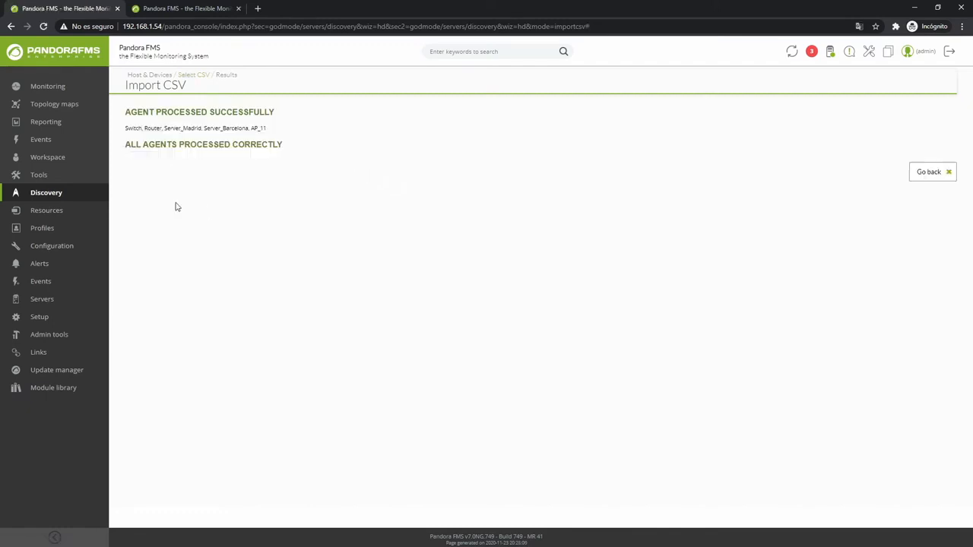
Step: Check Manage agents lists 9 agents, including Switch, Router, Server_Madrid, Server_Barcelona and AP_11
mouse_move(56, 213)
click(137, 144)
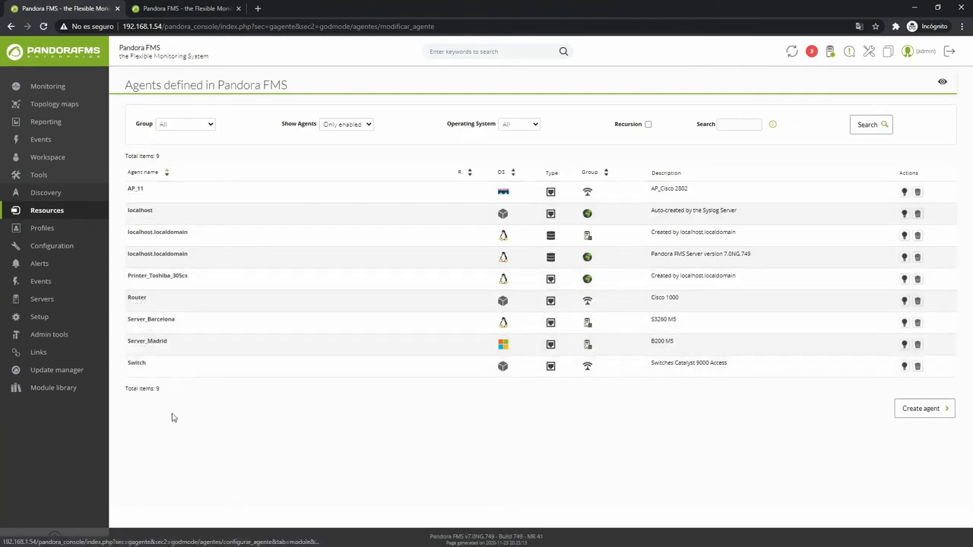
click(78, 64)
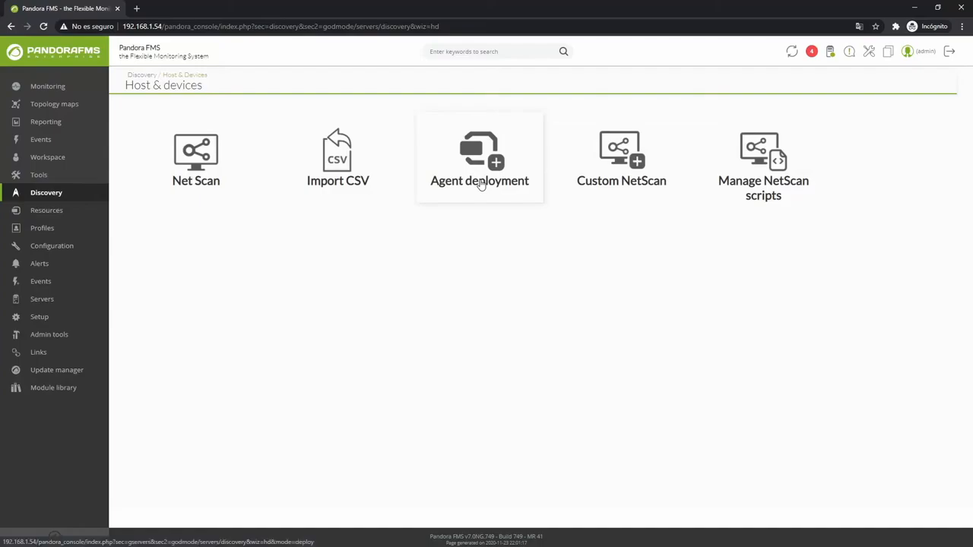
Step: Open the Agent deployment tile under Discovery > Host & Devices
click(480, 185)
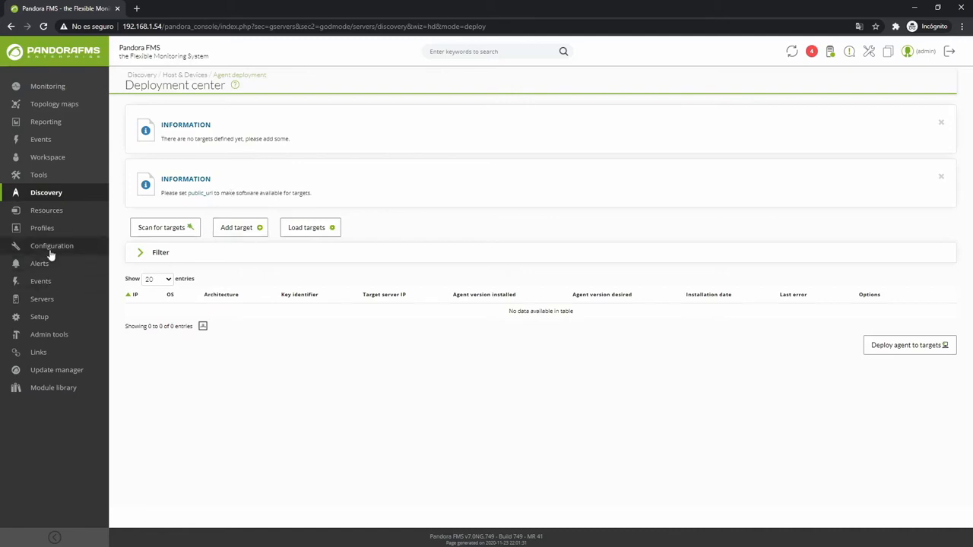
Step: Confirm the software agents repository lists Linux x64 versions 749 and 750, then open public_url setup in a new tab
mouse_move(50, 247)
middle_click(154, 245)
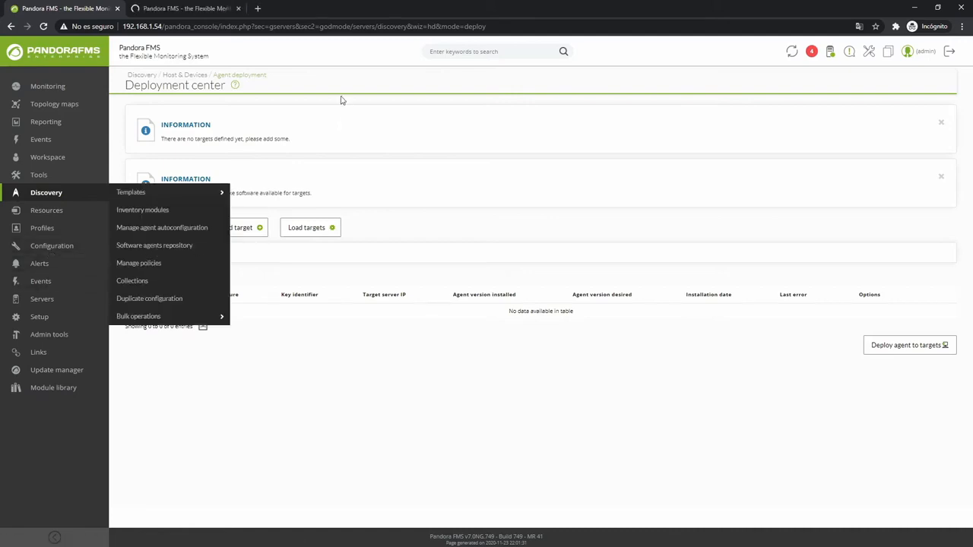
click(186, 9)
click(897, 232)
click(635, 78)
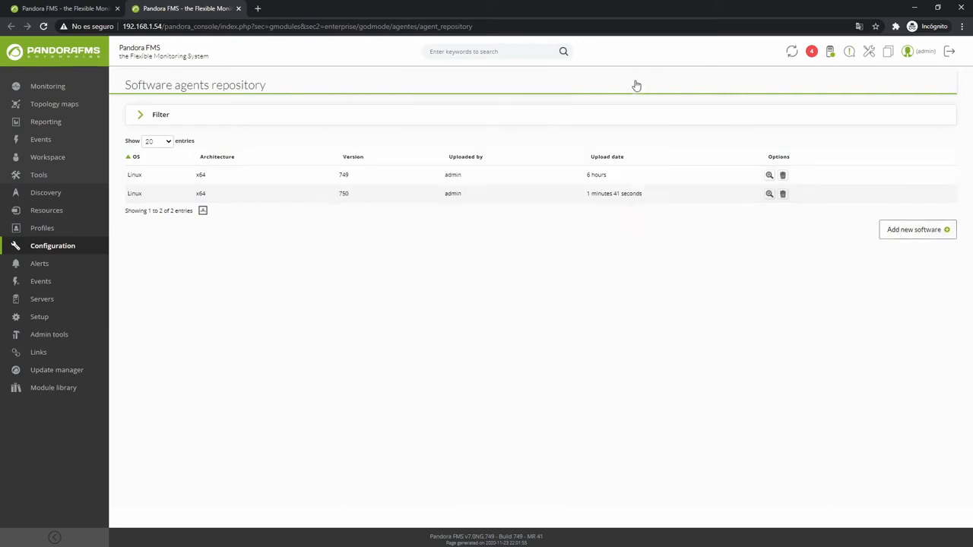
middle_click(154, 7)
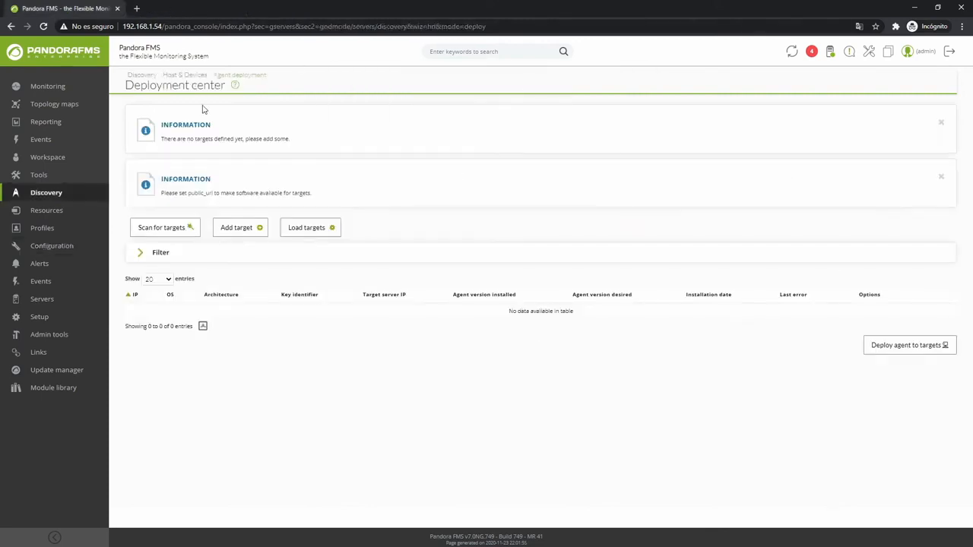
middle_click(197, 194)
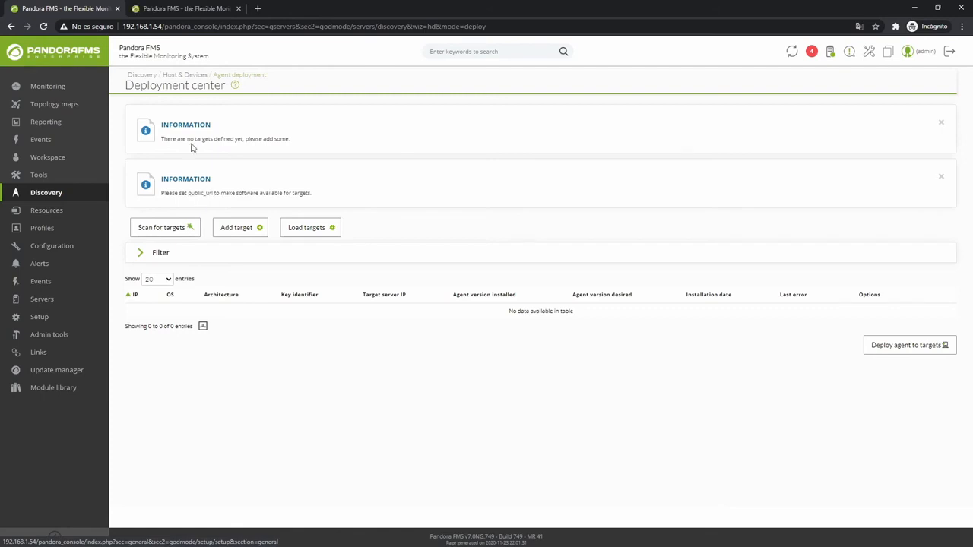
mouse_move(63, 322)
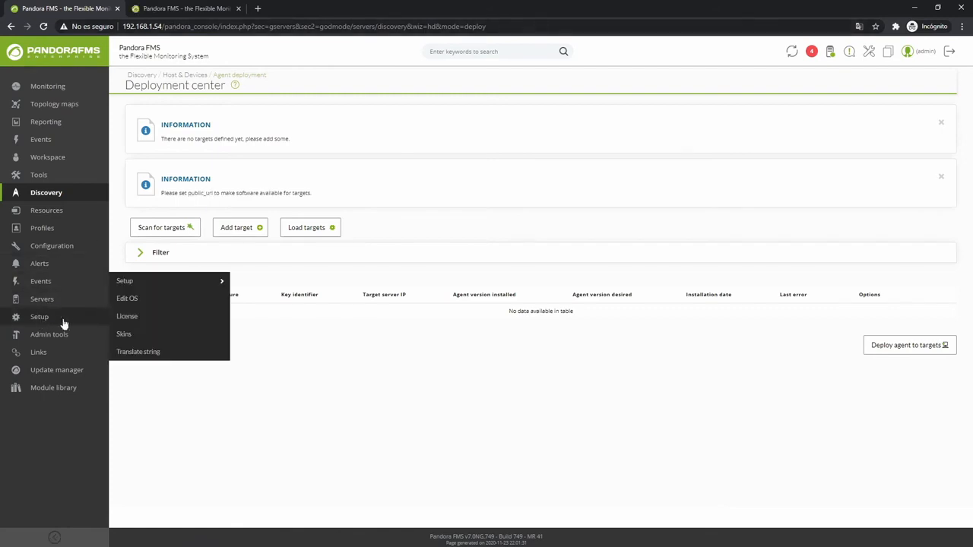
mouse_move(191, 278)
click(186, 8)
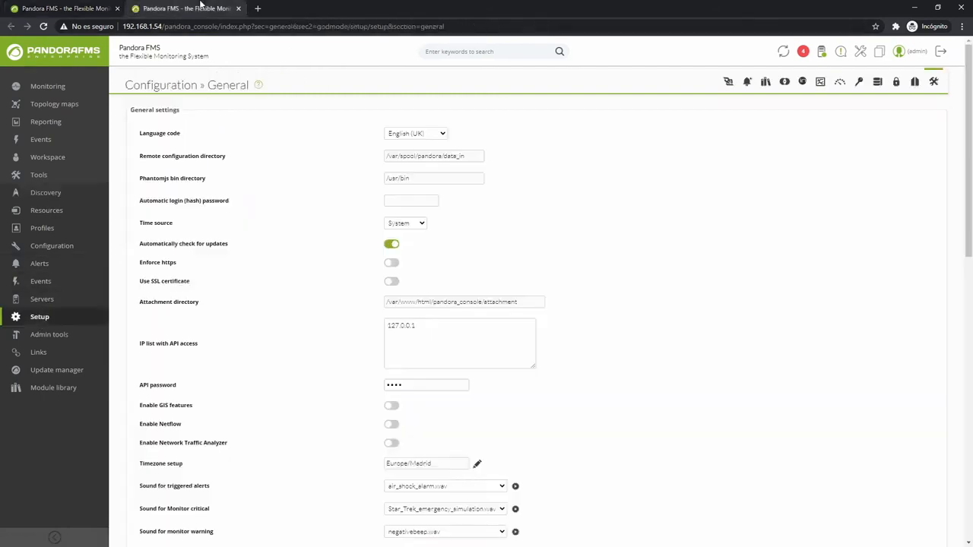
scroll(377, 380, down, 3)
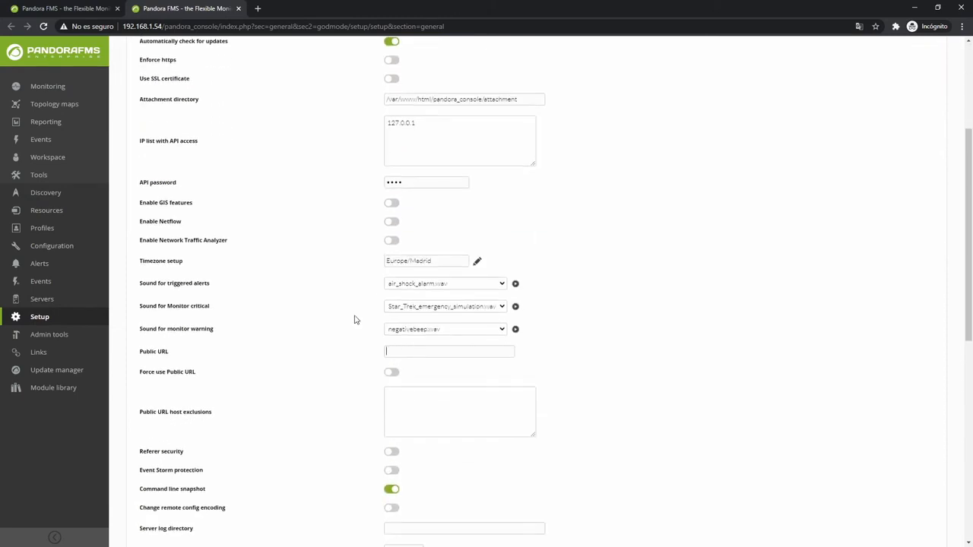
drag(122, 26, 219, 26)
key(ctrl+c)
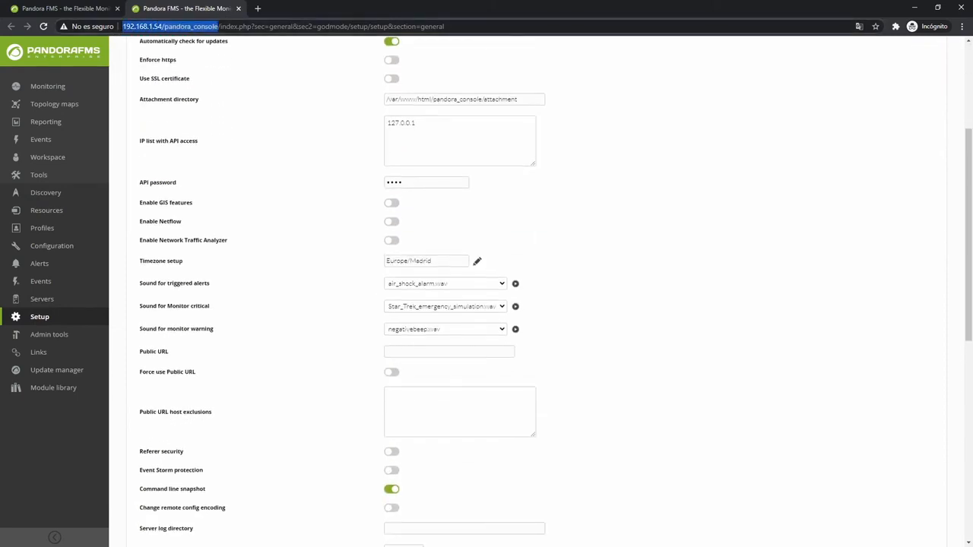
click(397, 352)
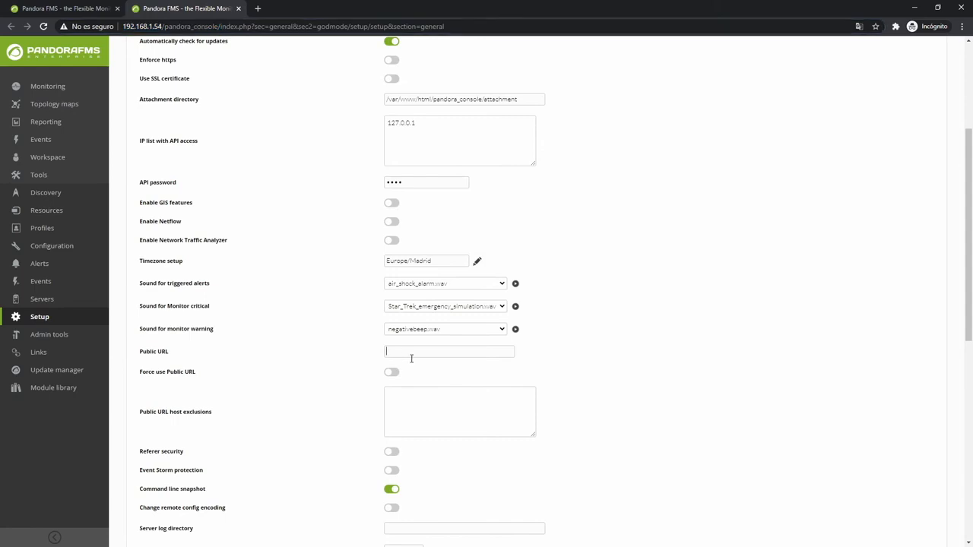
key(ctrl+v)
scroll(719, 393, down, 6)
click(906, 504)
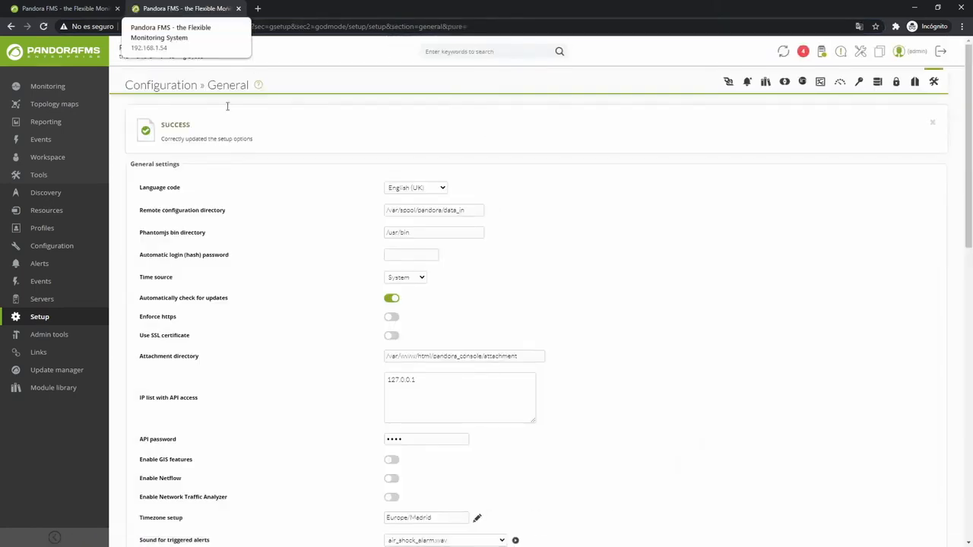
scroll(365, 306, down, 3)
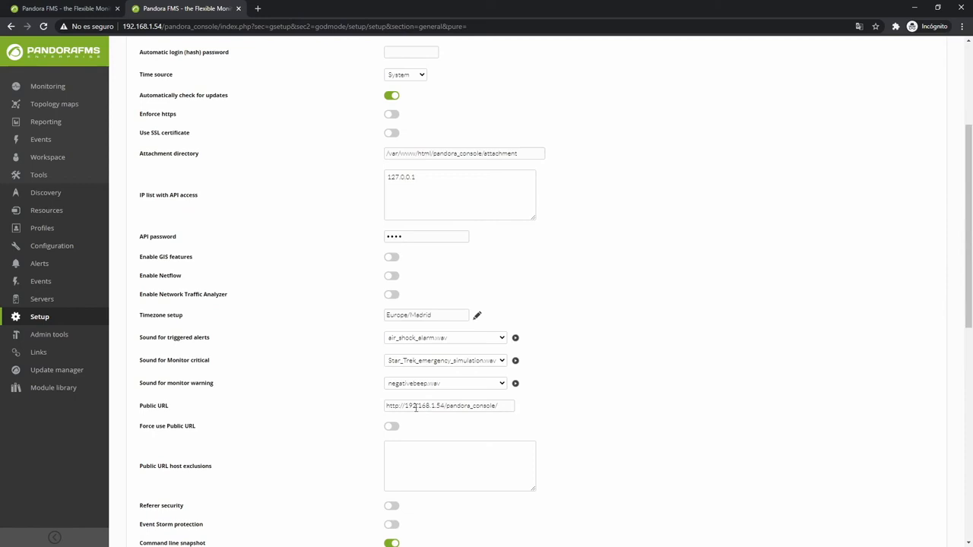
middle_click(190, 11)
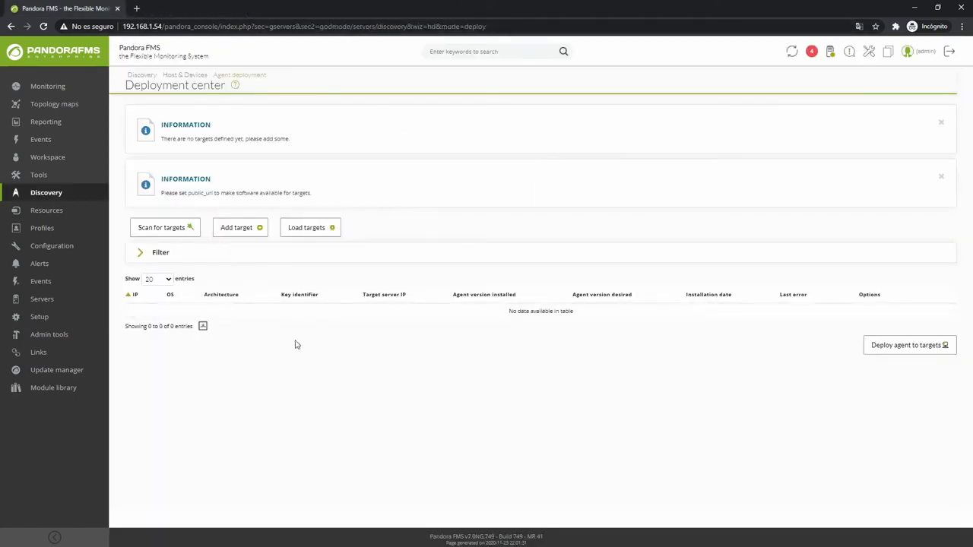
Step: Start a new deployment target 192.168.1.59 as Linux x64 with User/Pass credentials and agent 749
click(306, 226)
click(237, 177)
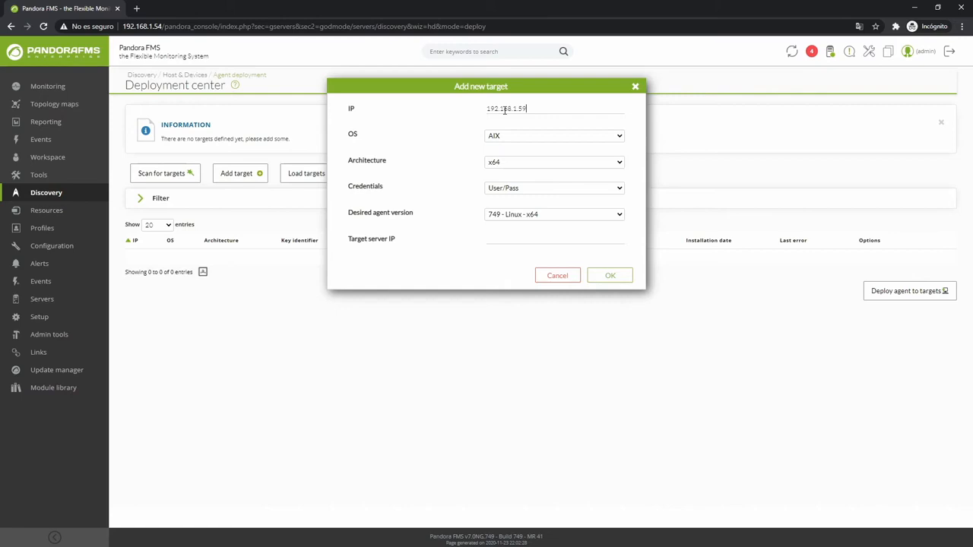
click(504, 137)
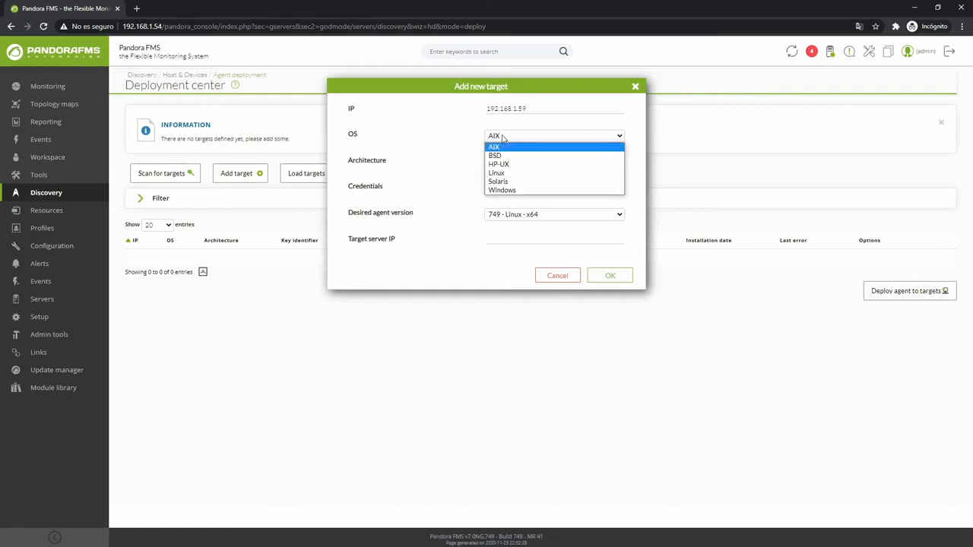
click(502, 175)
click(503, 164)
click(504, 177)
click(515, 189)
click(515, 199)
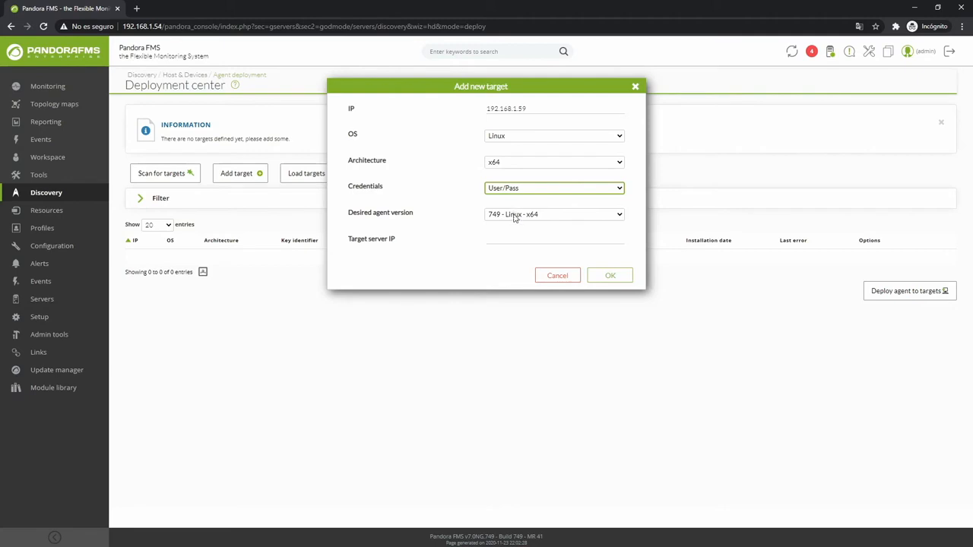
click(515, 215)
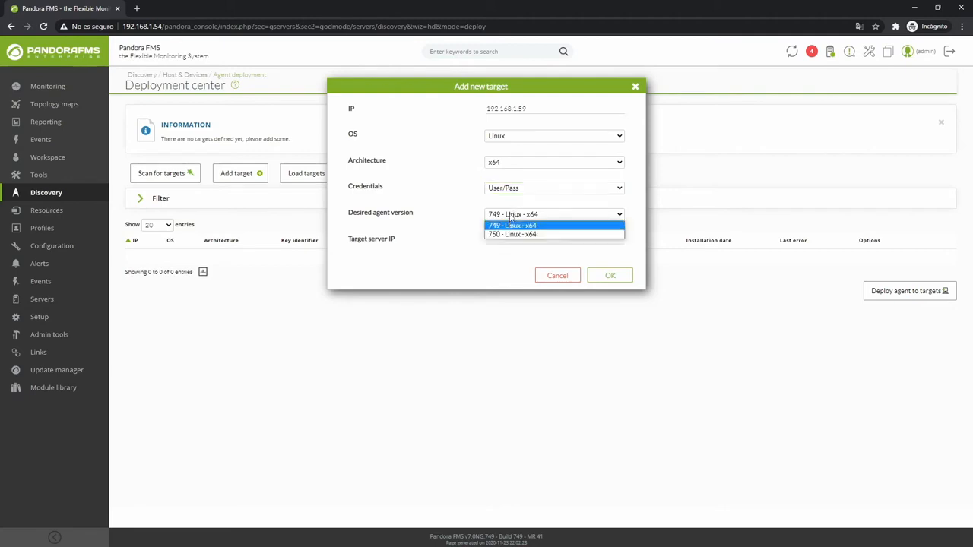
click(512, 226)
click(501, 240)
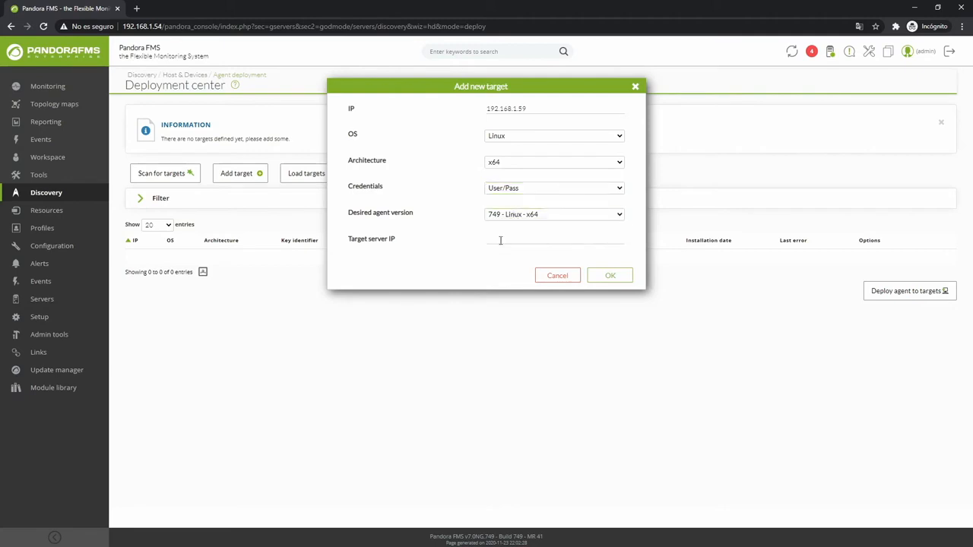
Step: Check agent groups and the Credential store in a new tab, then save the target with server 192.168.1.54
click(49, 226)
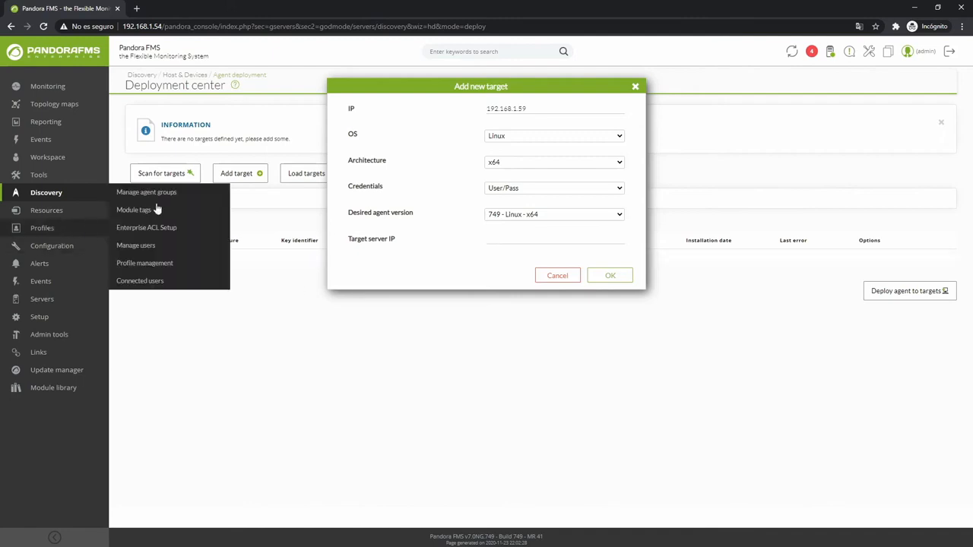
middle_click(154, 197)
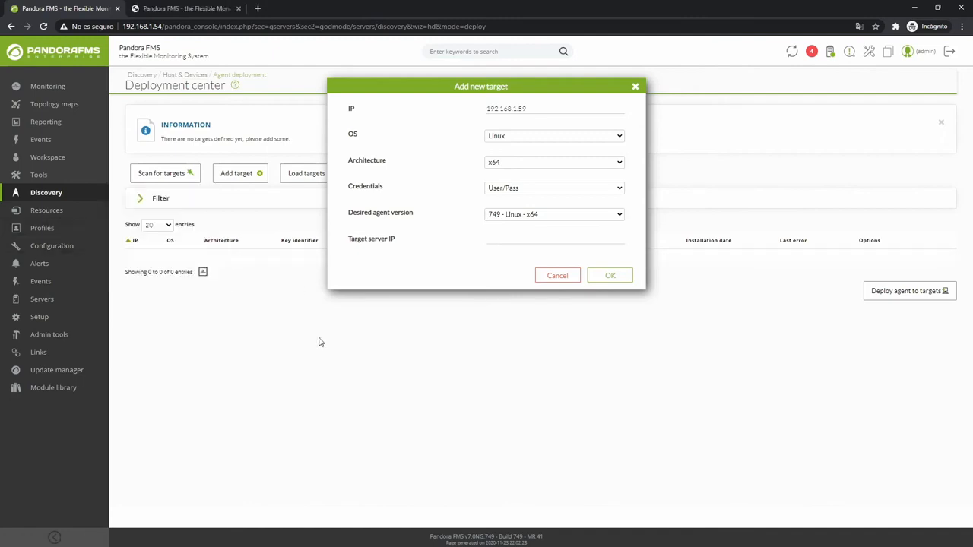
key(ctrl+Tab)
click(902, 81)
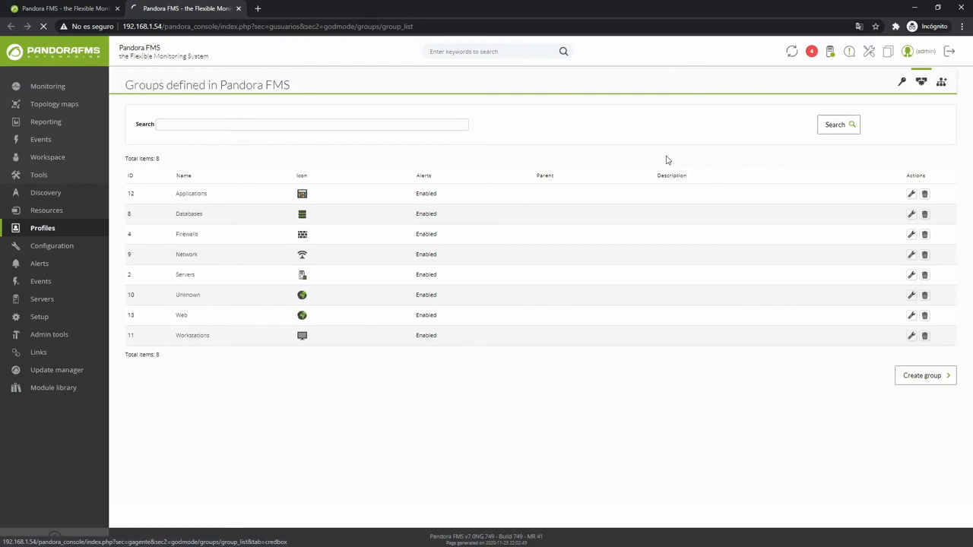
click(929, 259)
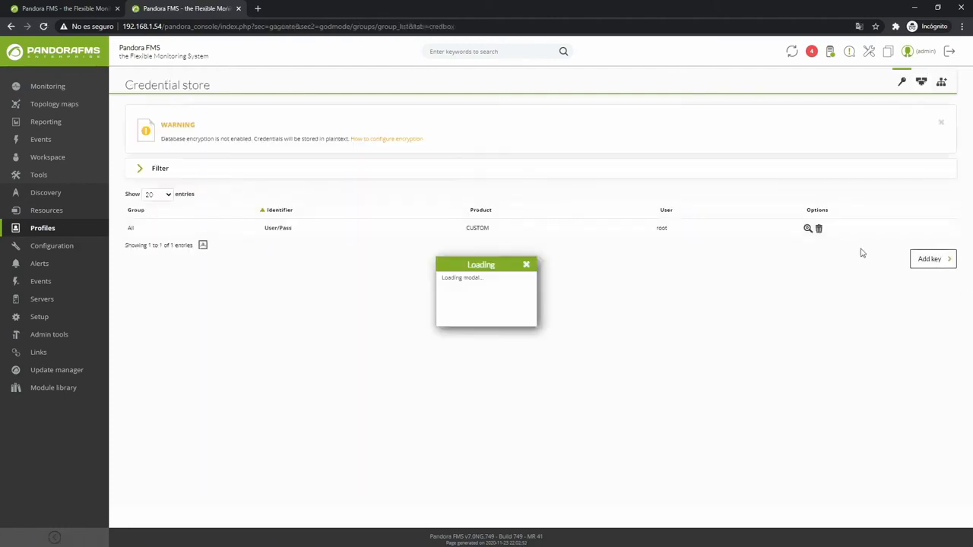
click(637, 80)
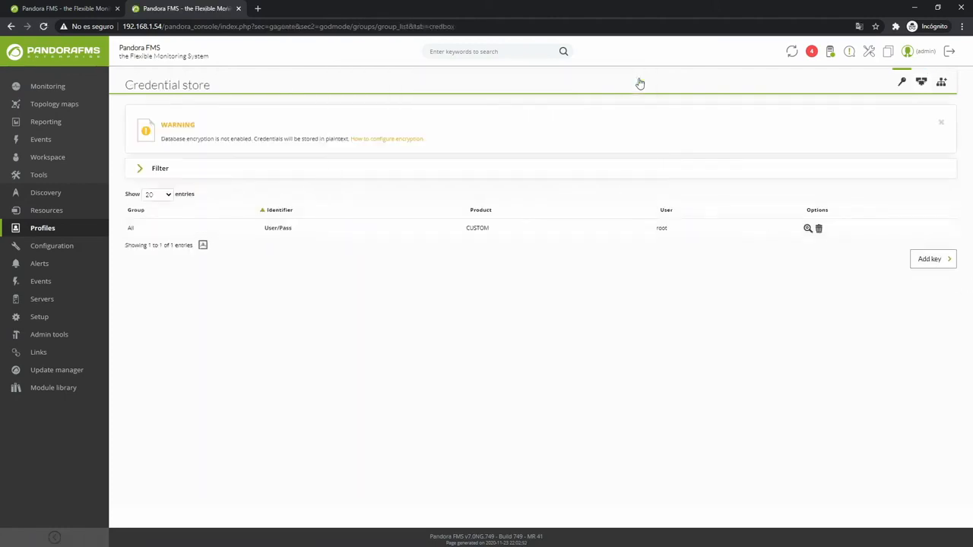
middle_click(191, 10)
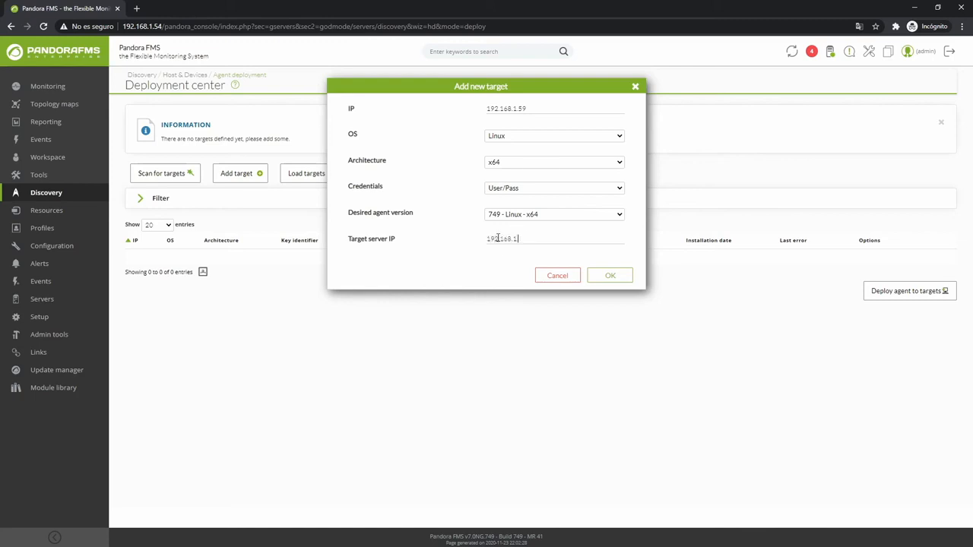
click(593, 275)
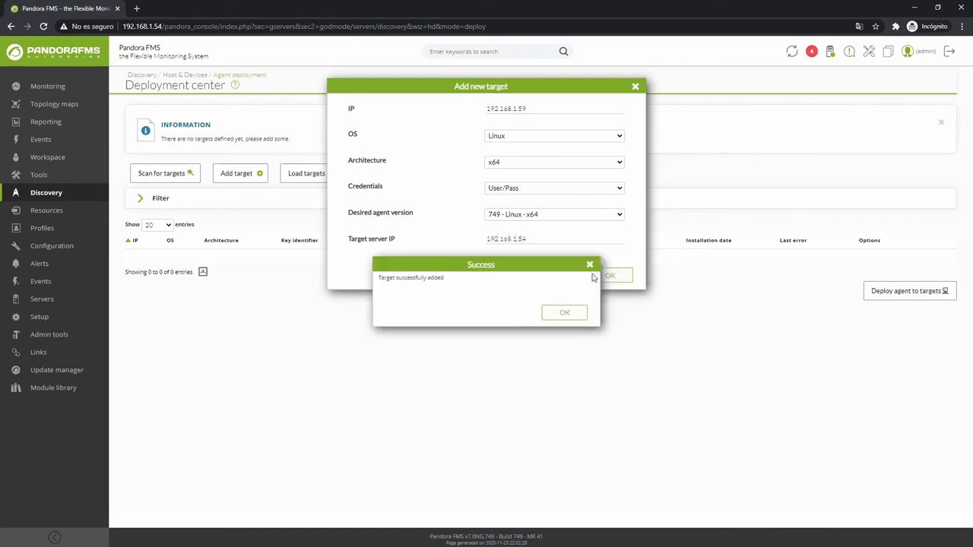
click(563, 315)
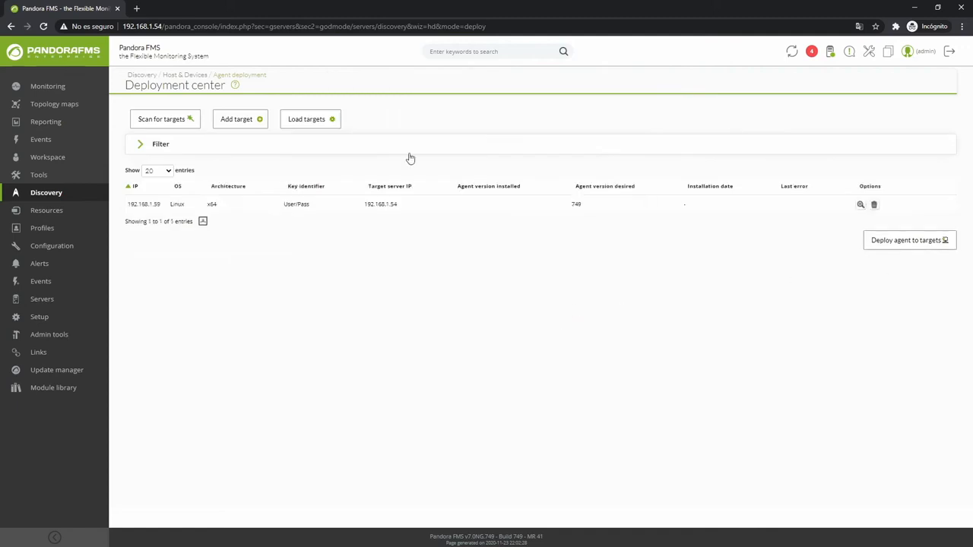
Step: Add target 192.168.1.60 as Linux with target server IP 192.168.1.54
click(240, 119)
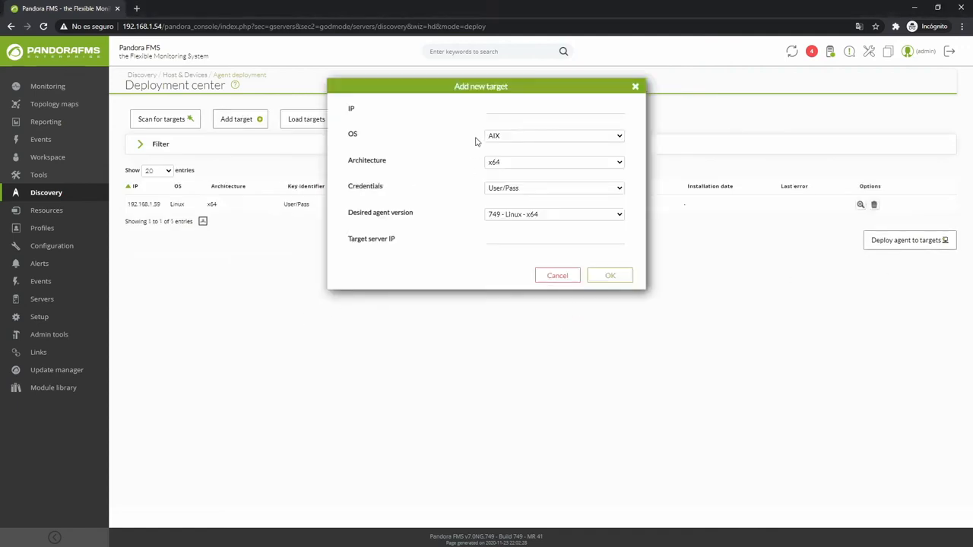
text(192.168.1.60)
click(515, 136)
click(521, 175)
click(509, 239)
text(192.168.1.54)
click(610, 275)
click(574, 311)
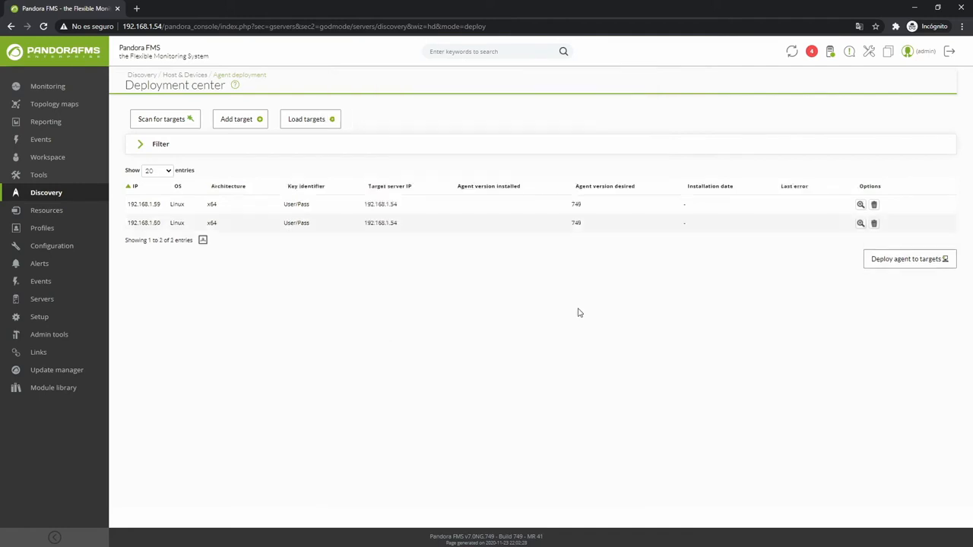
Step: Add target 192.168.1.34 as Linux served from 192.168.1.54
click(240, 119)
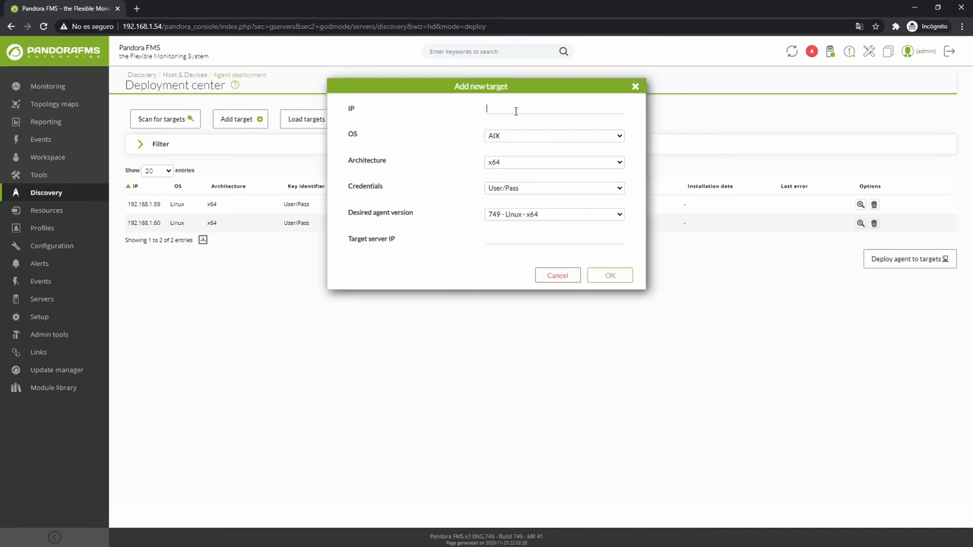
click(515, 135)
click(506, 176)
click(508, 239)
click(609, 276)
click(566, 311)
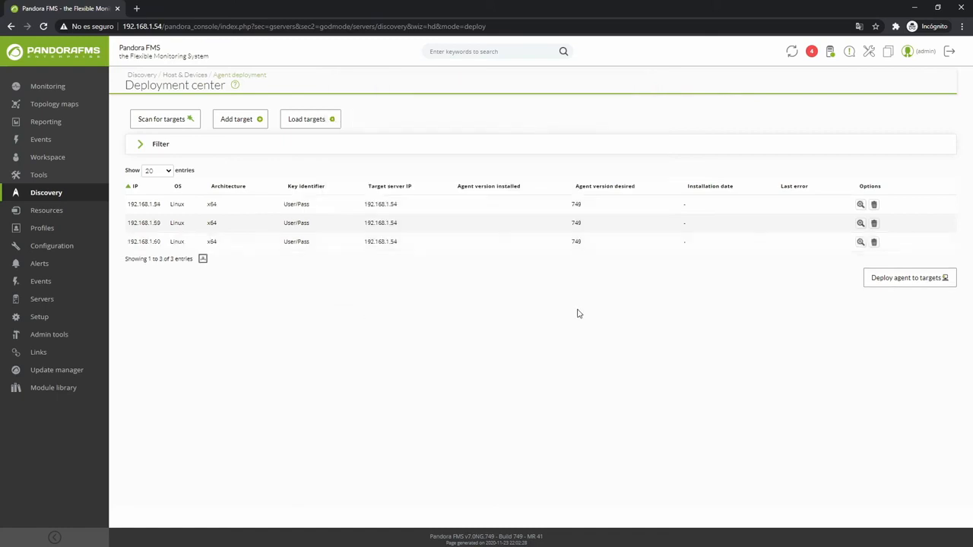
Step: Deploy agent 749 to all three targets; 192.168.1.59 and 192.168.1.60 succeed, 192.168.1.34 fails
click(888, 280)
drag(517, 158, 519, 180)
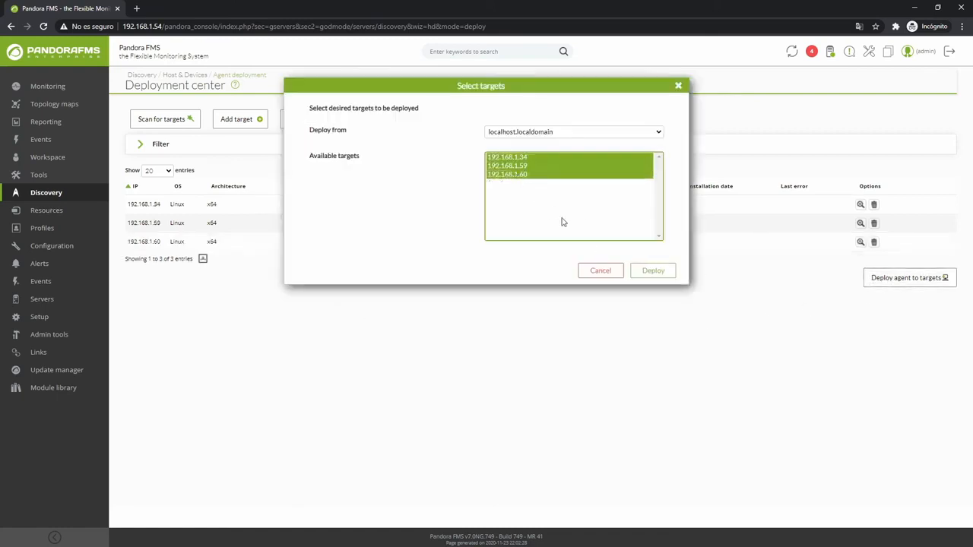
click(651, 272)
click(580, 305)
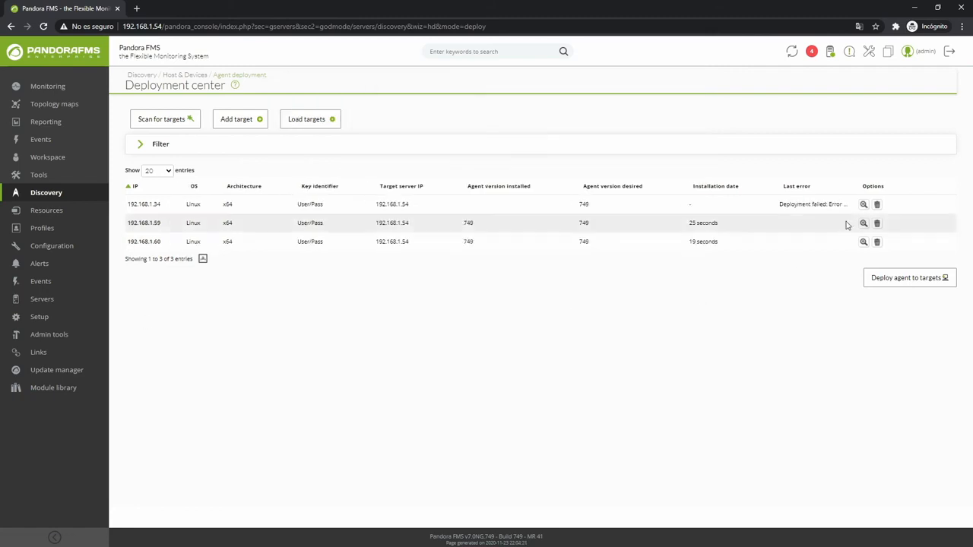
mouse_move(844, 209)
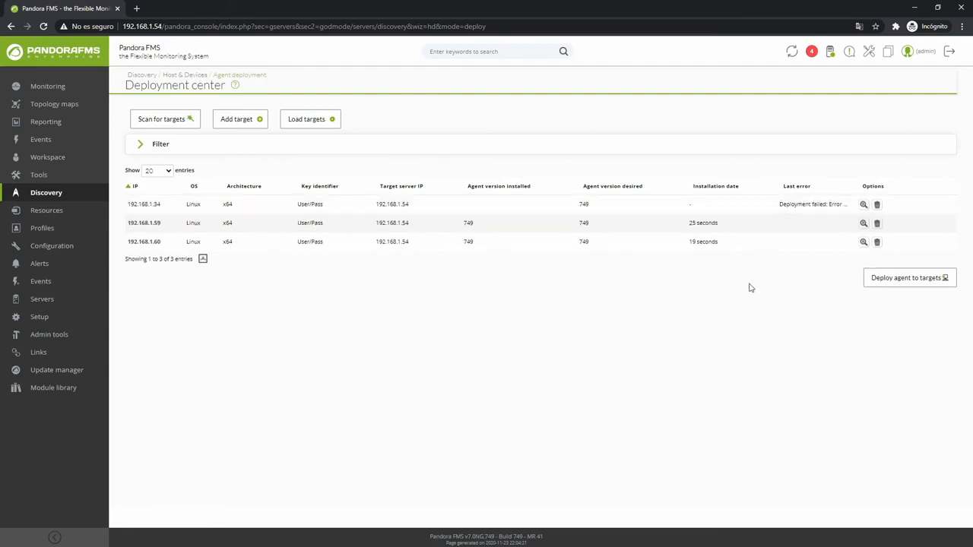
click(163, 119)
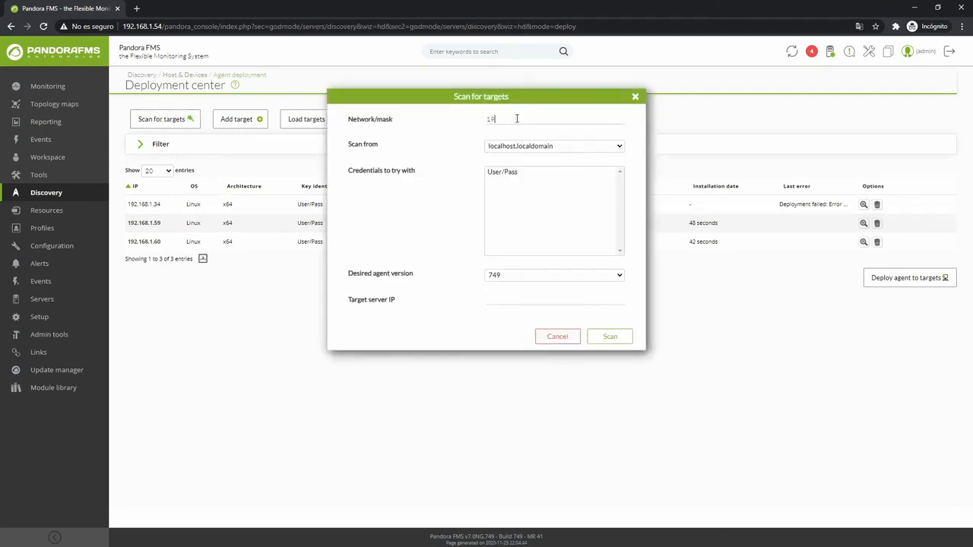
Step: Scan 192.168.1.0/24 for targets using User/Pass credentials, agent 749 and target server 192.168.1.54
text(192.168.10/24)
click(506, 174)
click(528, 149)
click(521, 155)
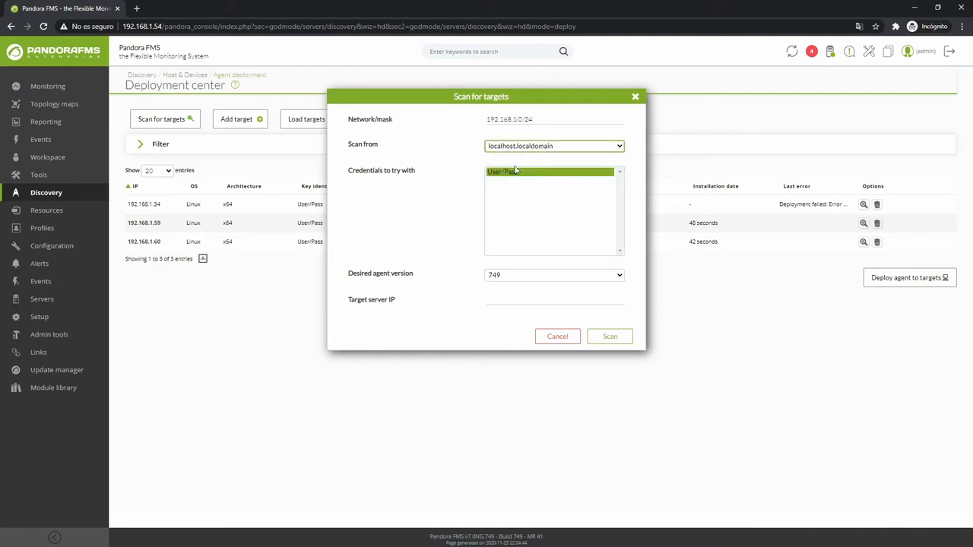
click(508, 275)
click(510, 284)
click(505, 298)
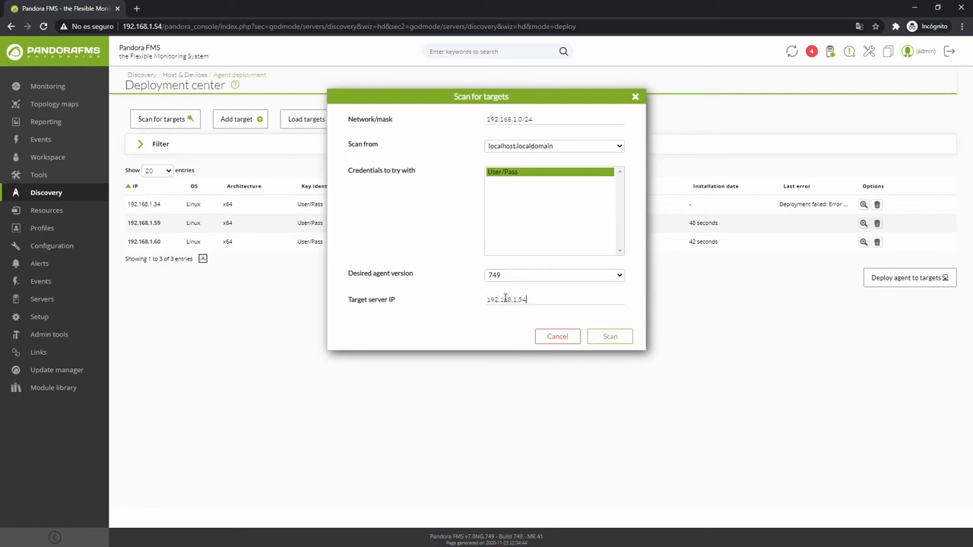
click(611, 337)
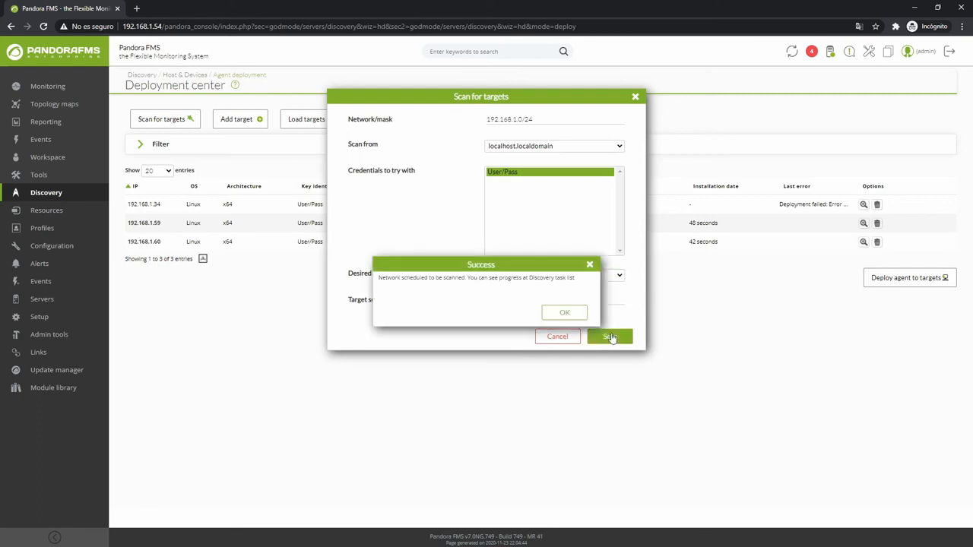
click(565, 314)
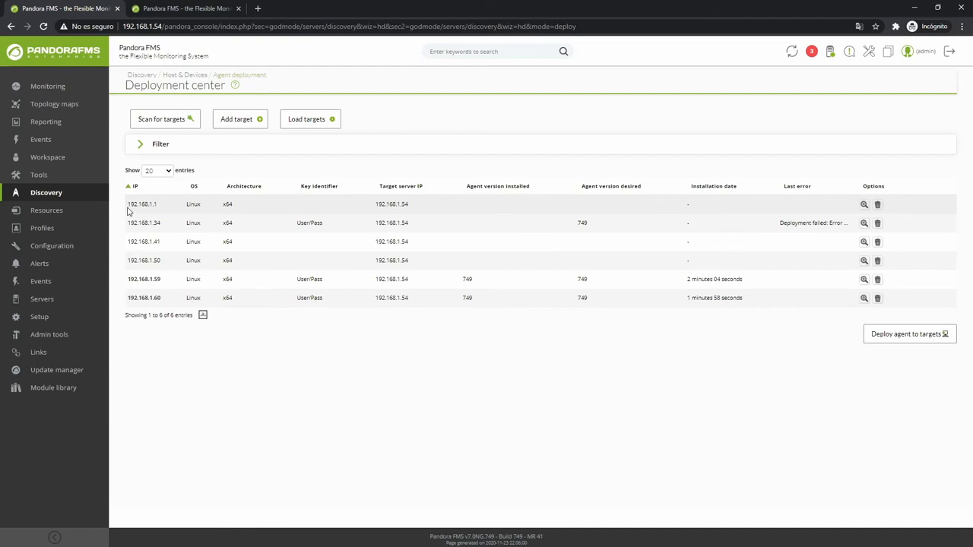
Step: Reload the Deployment center target list to show the scanned hosts
drag(128, 241, 237, 242)
drag(125, 260, 244, 264)
click(578, 359)
key(F5)
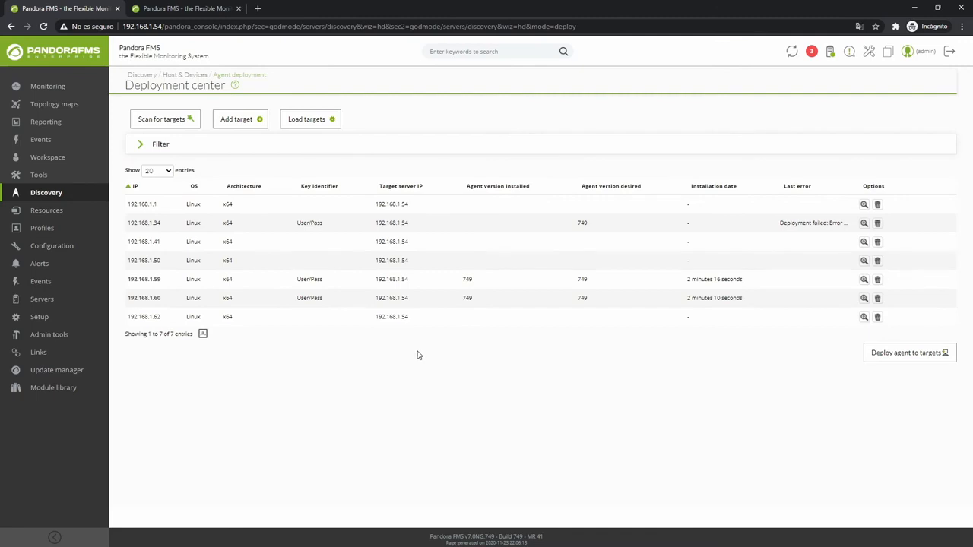
Step: Update target 192.168.1.1 with User/Pass credentials and desired agent version 749
click(863, 204)
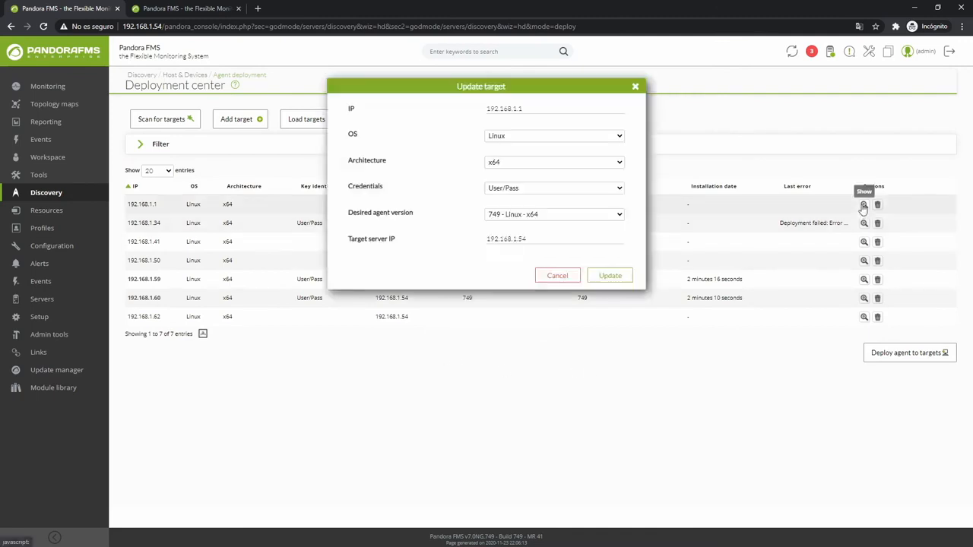
double_click(512, 139)
double_click(508, 191)
double_click(508, 216)
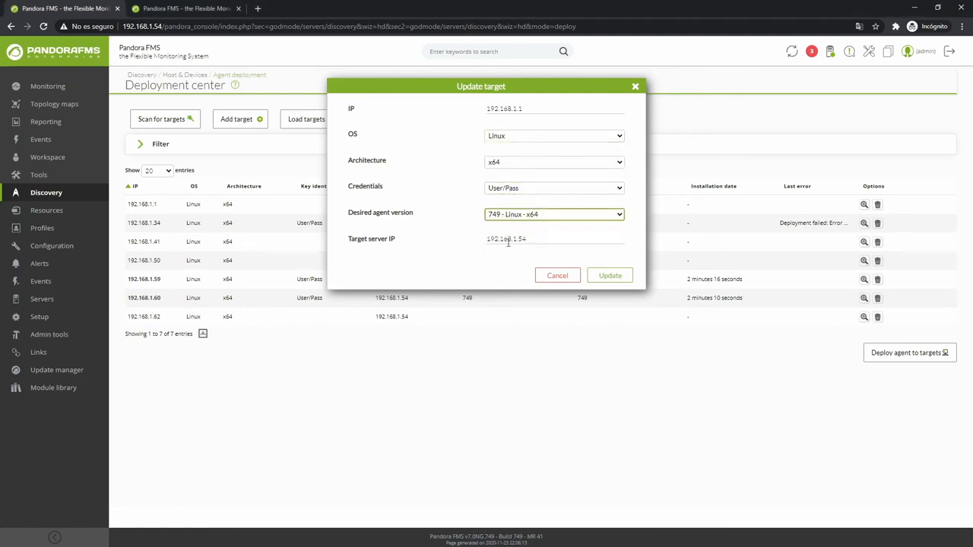
click(604, 276)
click(564, 312)
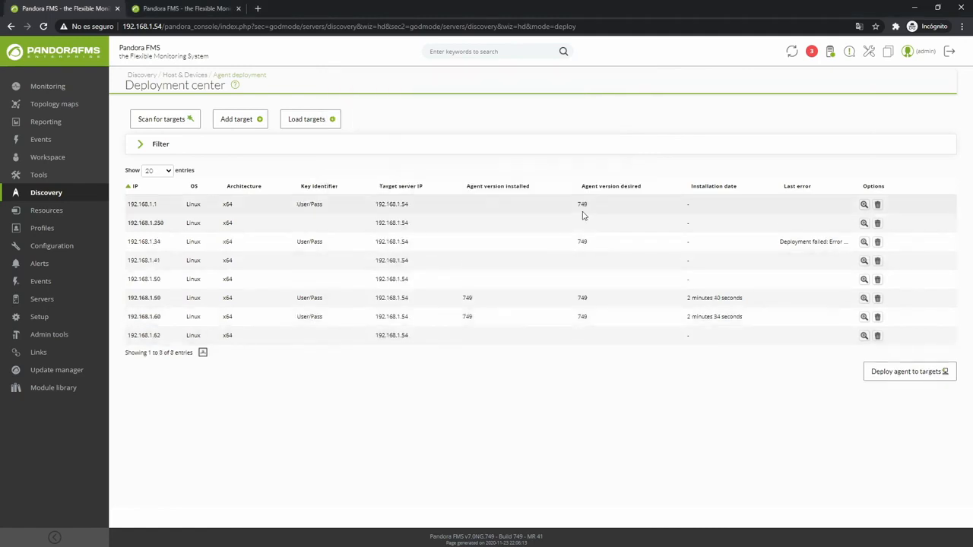
Step: Re-save target 192.168.1.62 with its current settings
click(864, 336)
click(609, 276)
click(562, 311)
Step: Deploy the agent to 192.168.1.1 and 192.168.1.62, confirming 749 installed on 192.168.1.62
click(885, 372)
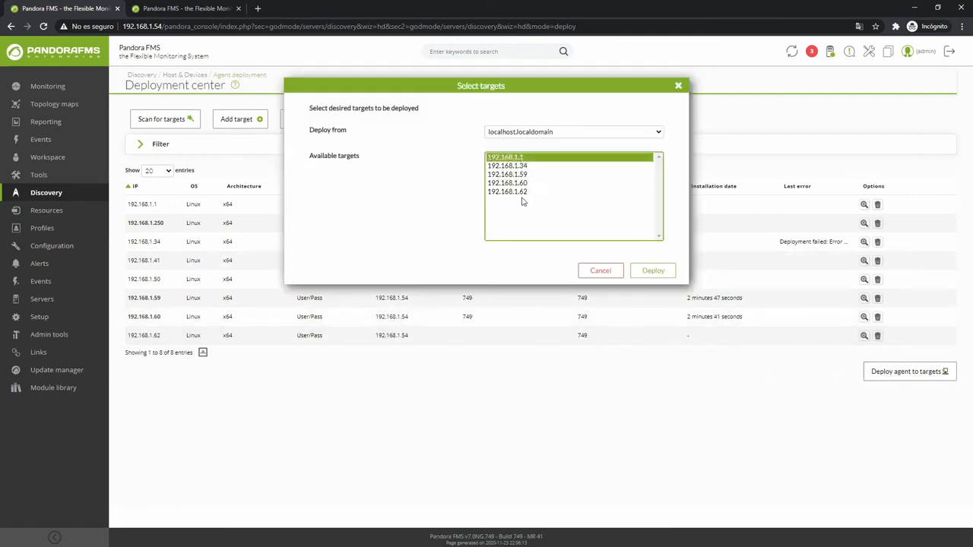
ctrl+click(522, 193)
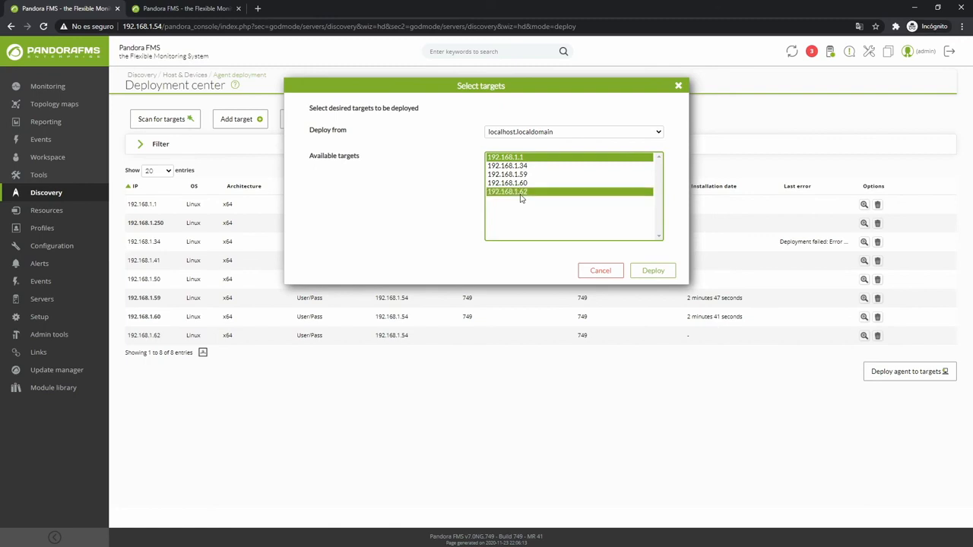
click(646, 273)
click(564, 312)
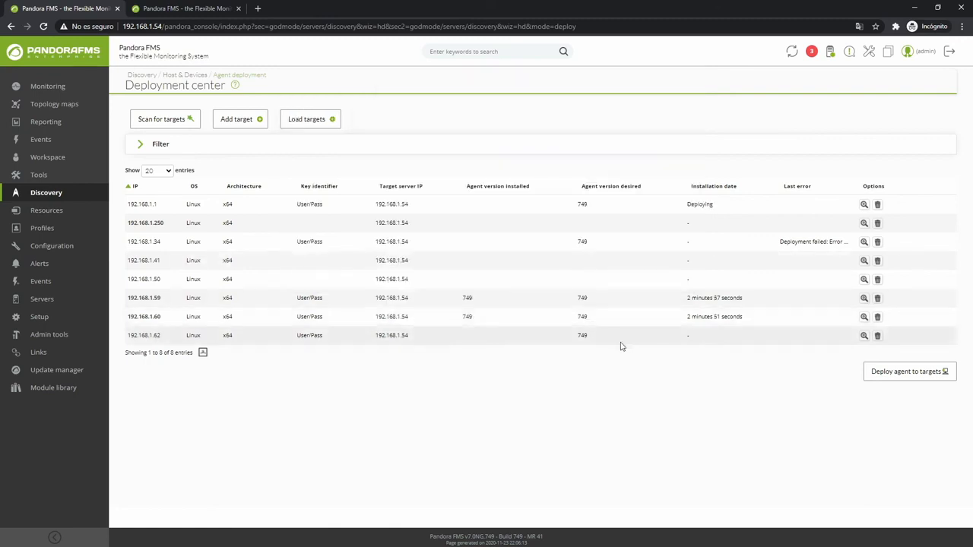
mouse_move(829, 205)
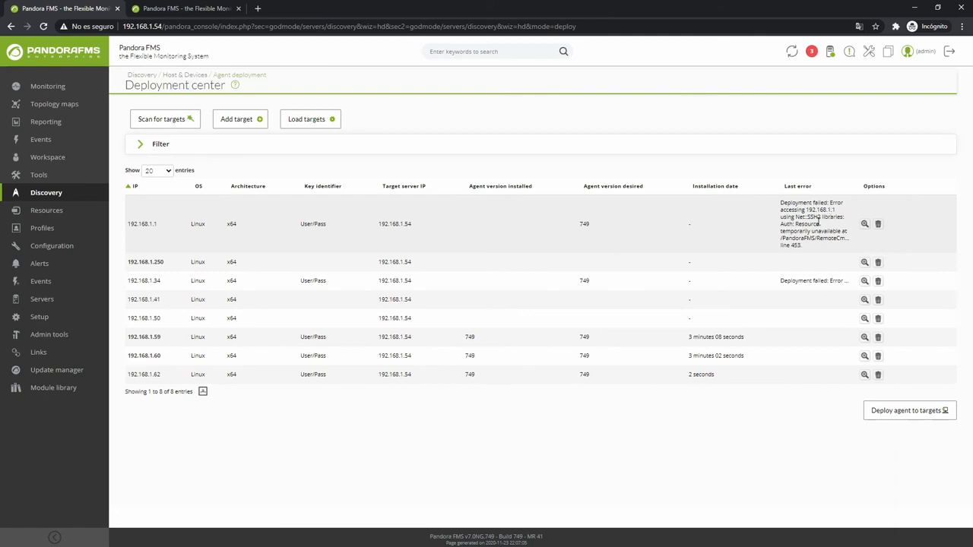
drag(715, 337, 209, 339)
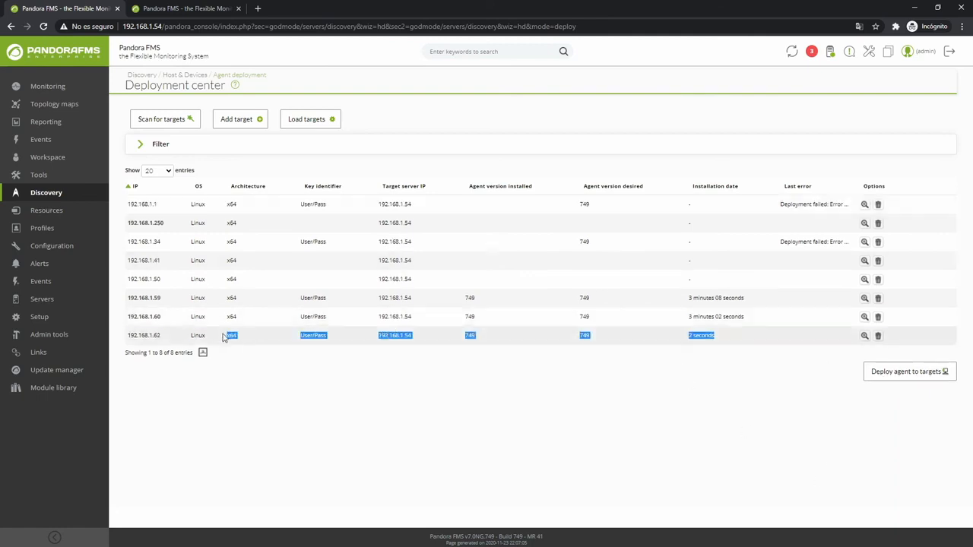
click(426, 352)
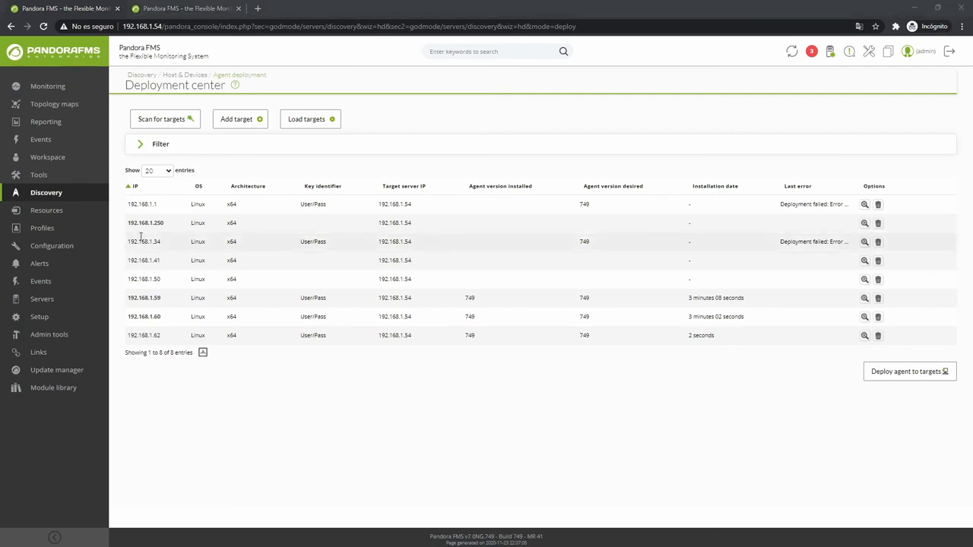
click(57, 196)
mouse_move(213, 232)
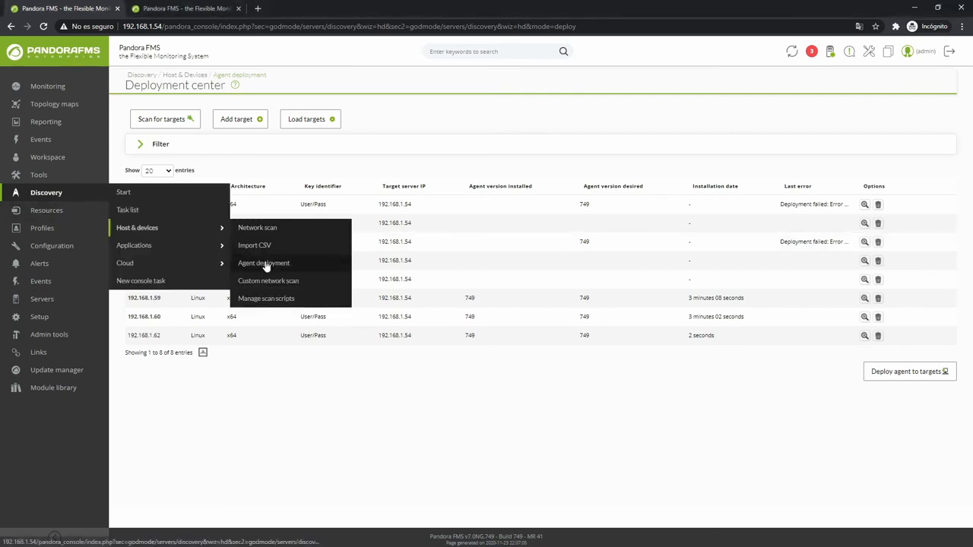
Step: Review the Load targets CSV column format and semicolon separator, then go to Host & devices
click(301, 119)
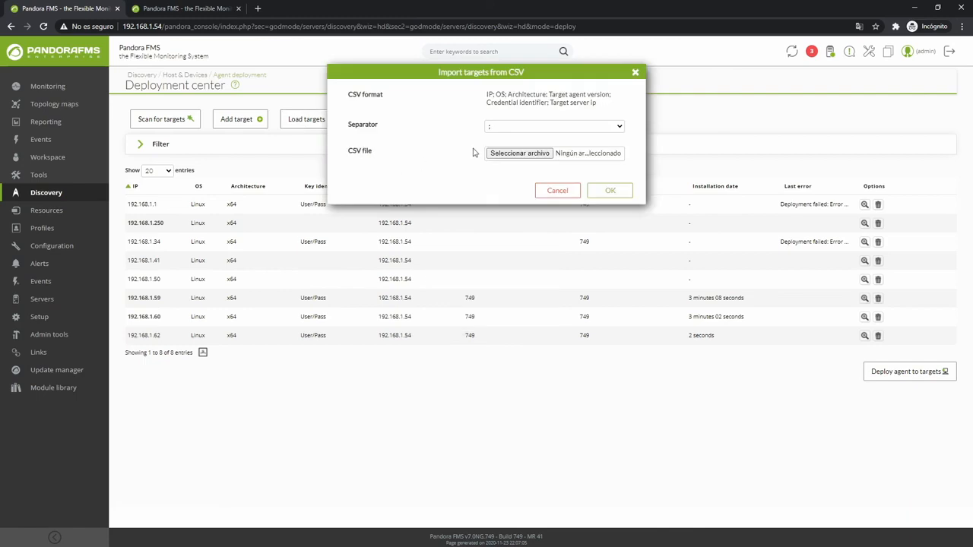
click(549, 128)
click(549, 128)
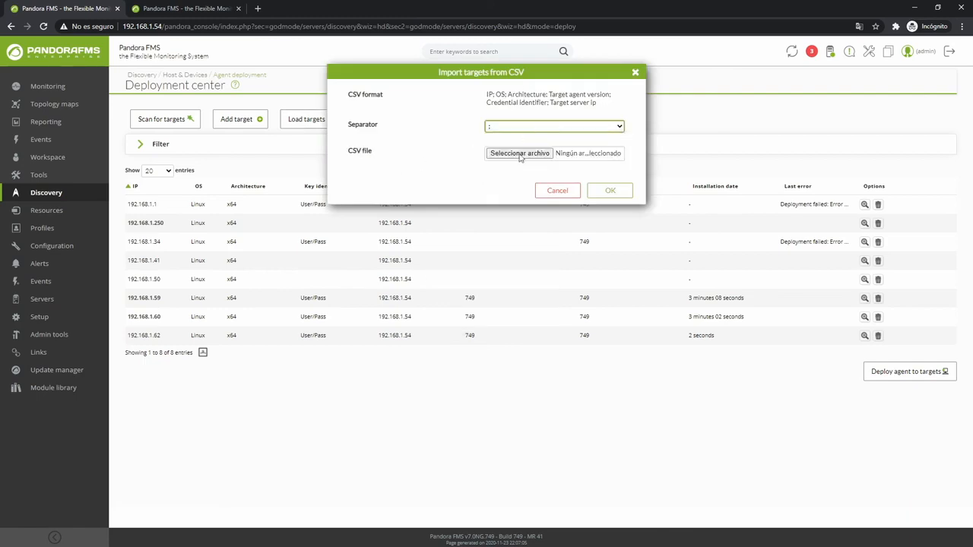
drag(484, 97, 602, 112)
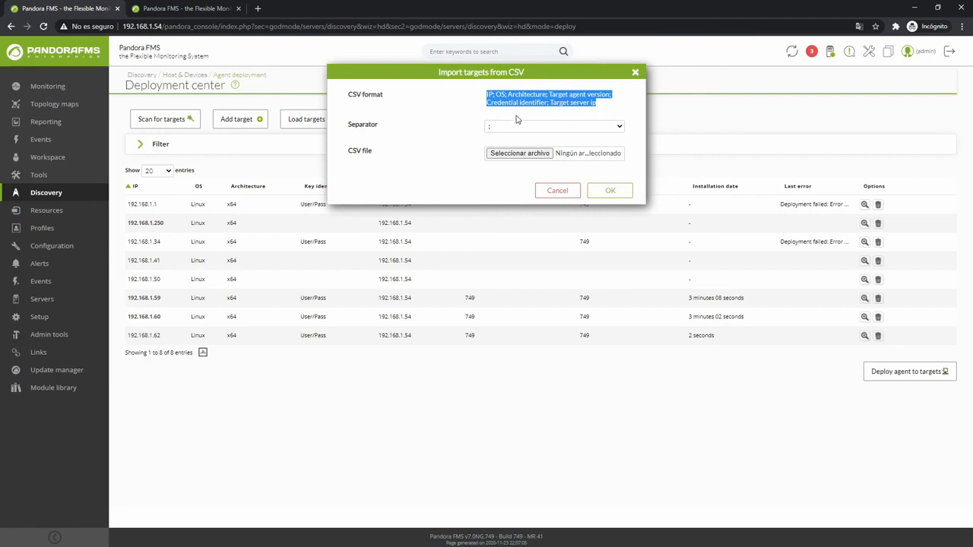
click(591, 113)
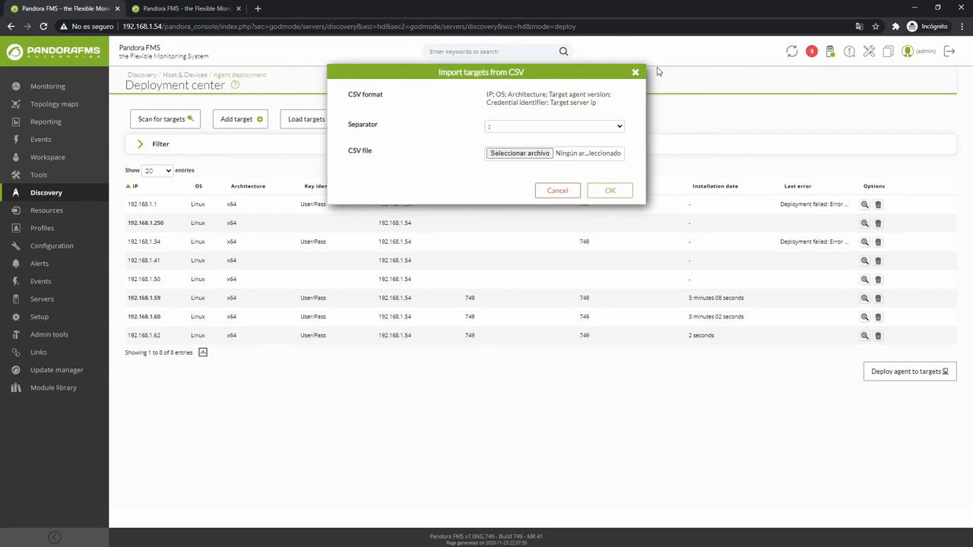
click(635, 74)
mouse_move(99, 197)
click(131, 228)
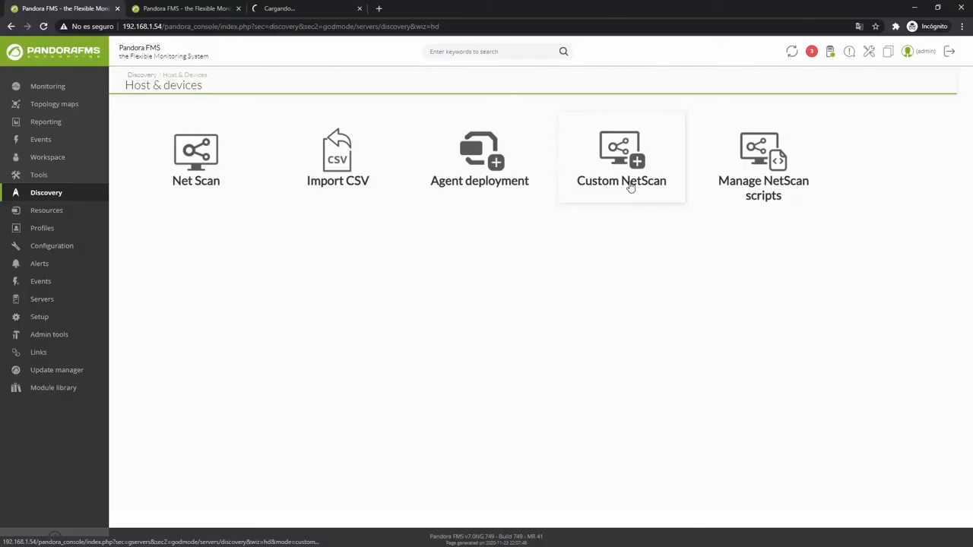
Step: Open Custom NetScan in a new tab and inspect the IPMI Recon script's fields before returning to it
middle_click(630, 187)
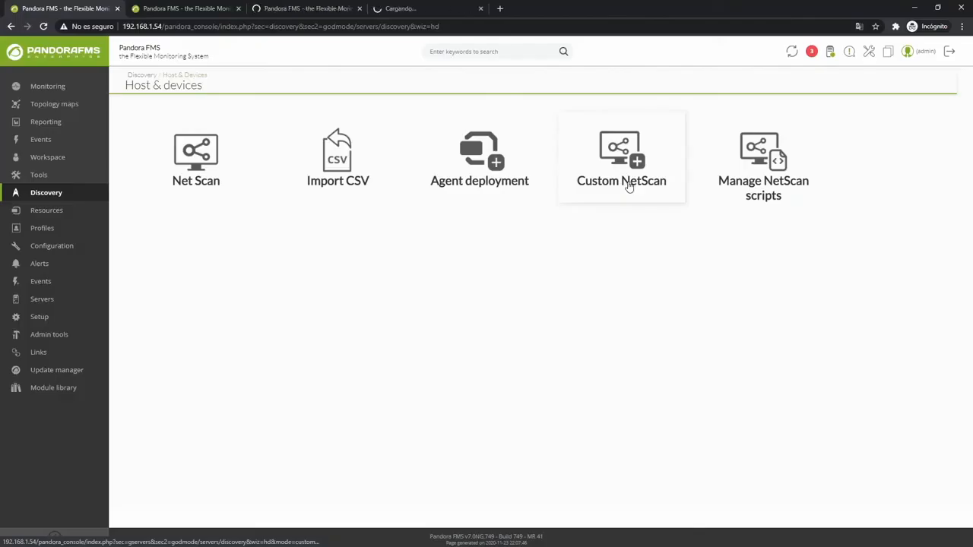
click(306, 11)
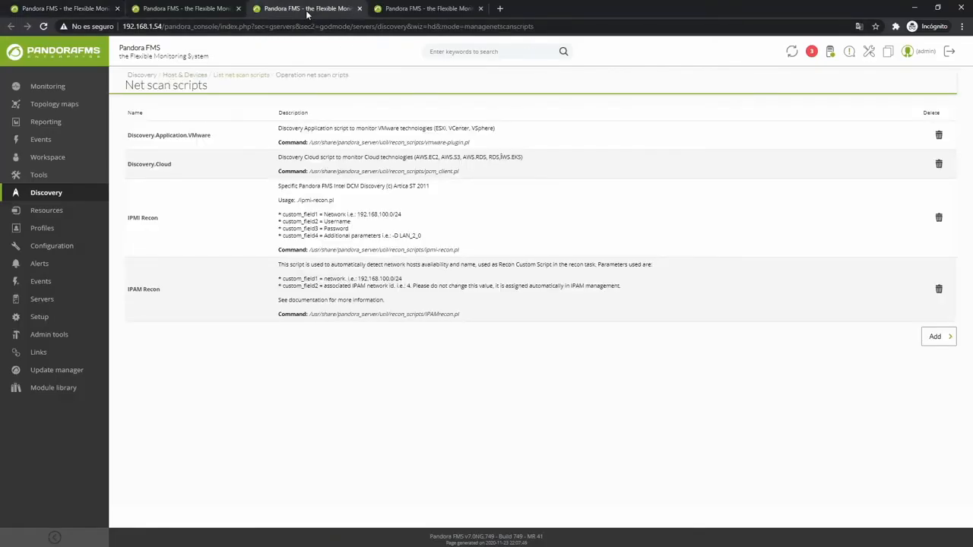
click(414, 11)
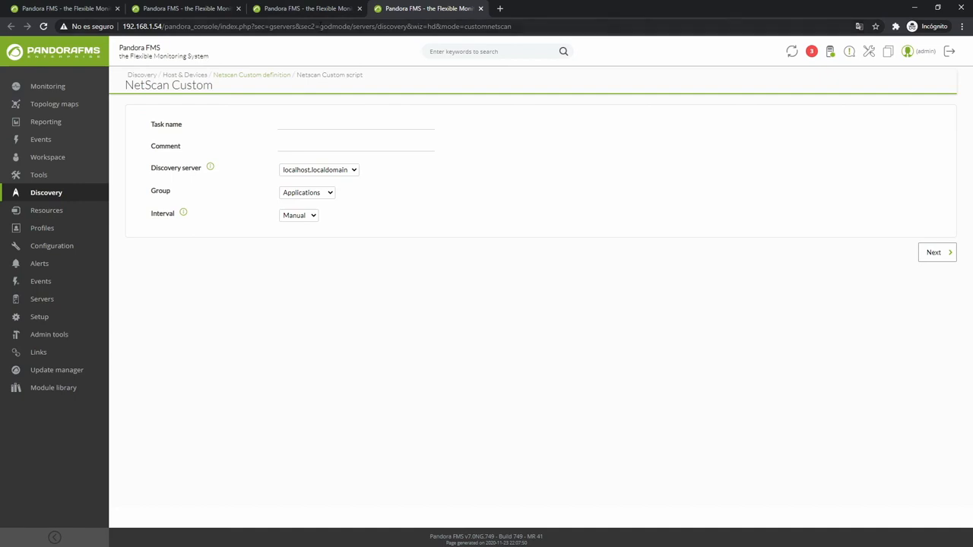
click(306, 9)
click(144, 218)
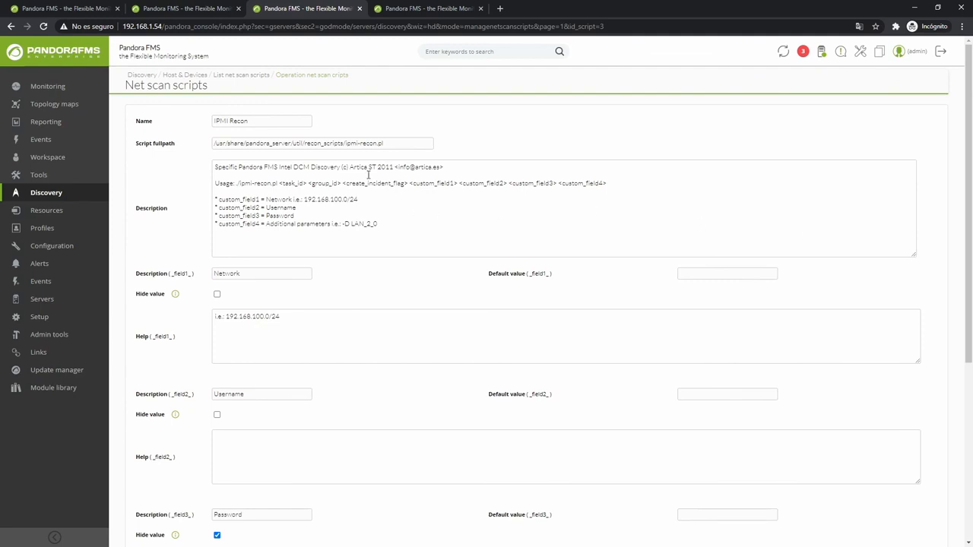
scroll(278, 243, down, 3)
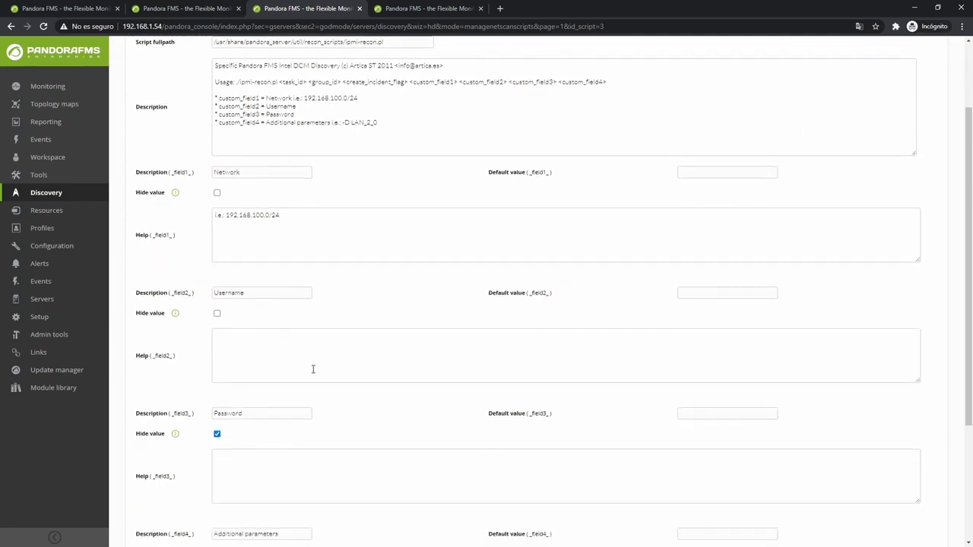
scroll(245, 304, down, 2)
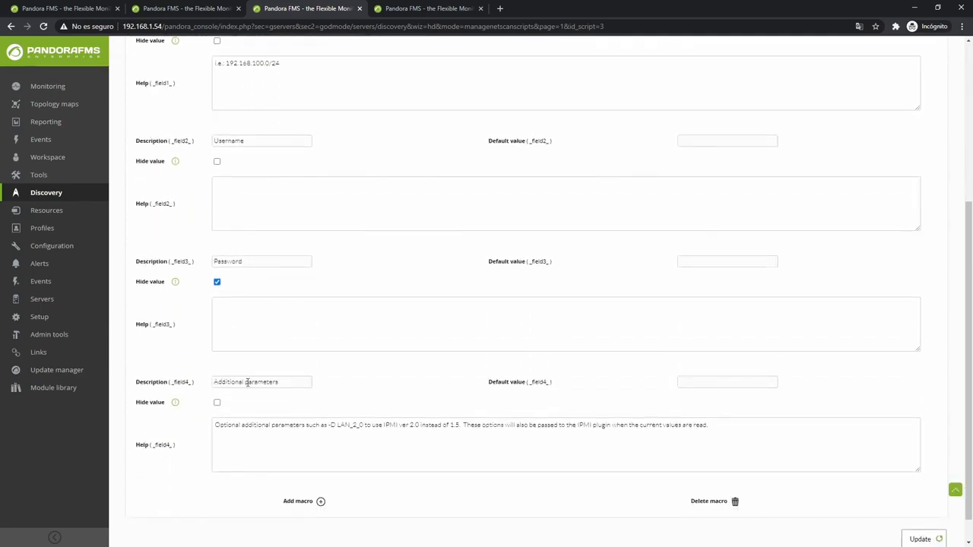
scroll(253, 412, down, 1)
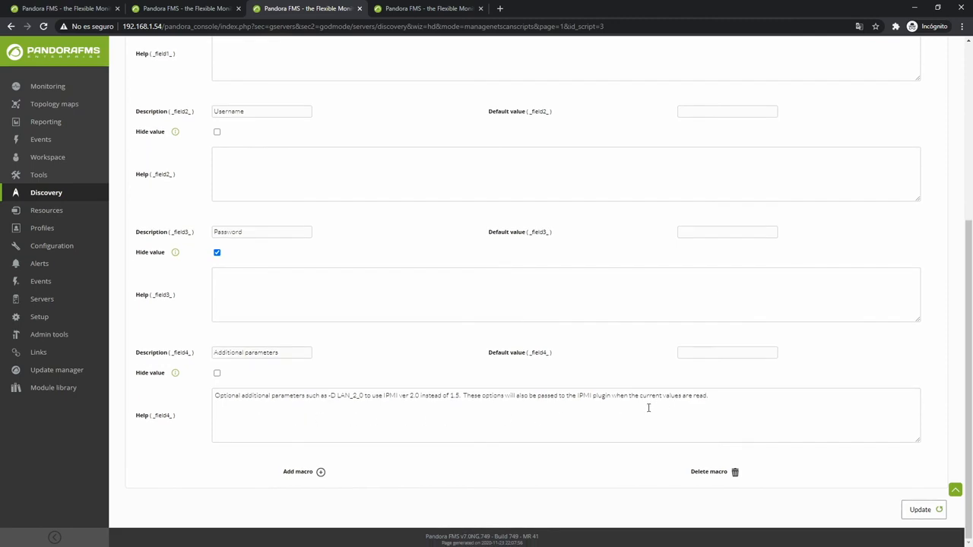
scroll(300, 327, up, 6)
click(400, 14)
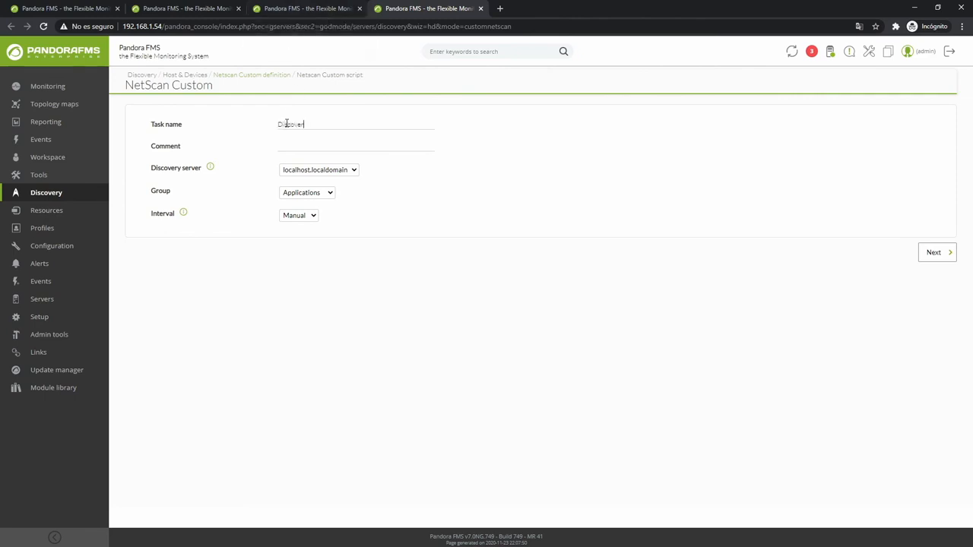
Step: Set the NetScan task's group to Unknown, keeping the localhost.localdomain server and Manual interval
click(319, 169)
click(320, 181)
click(307, 192)
click(297, 247)
click(312, 216)
click(307, 218)
click(937, 252)
Step: Choose the IPMI Recon script, enter network 192.168.1.0/24 and replace the password
click(339, 127)
click(301, 155)
mouse_move(187, 211)
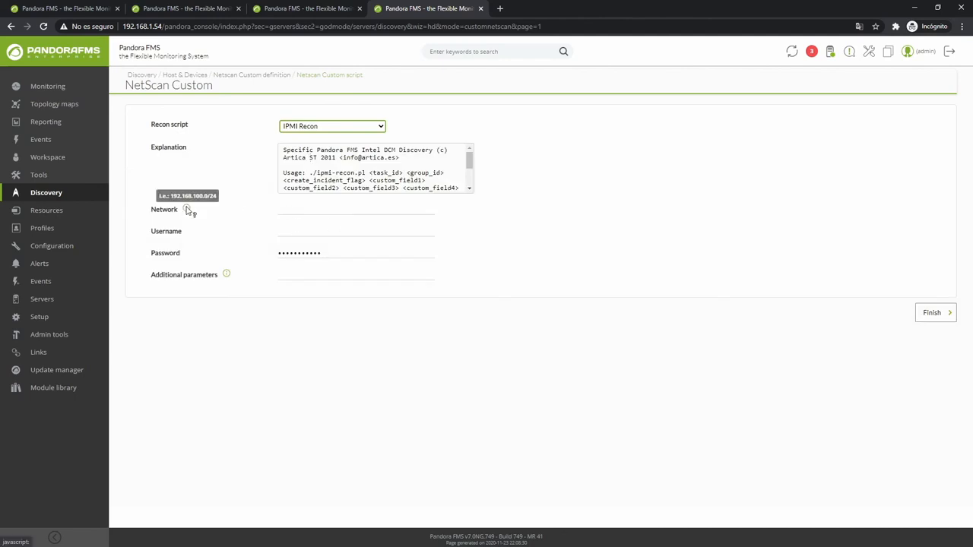
click(295, 209)
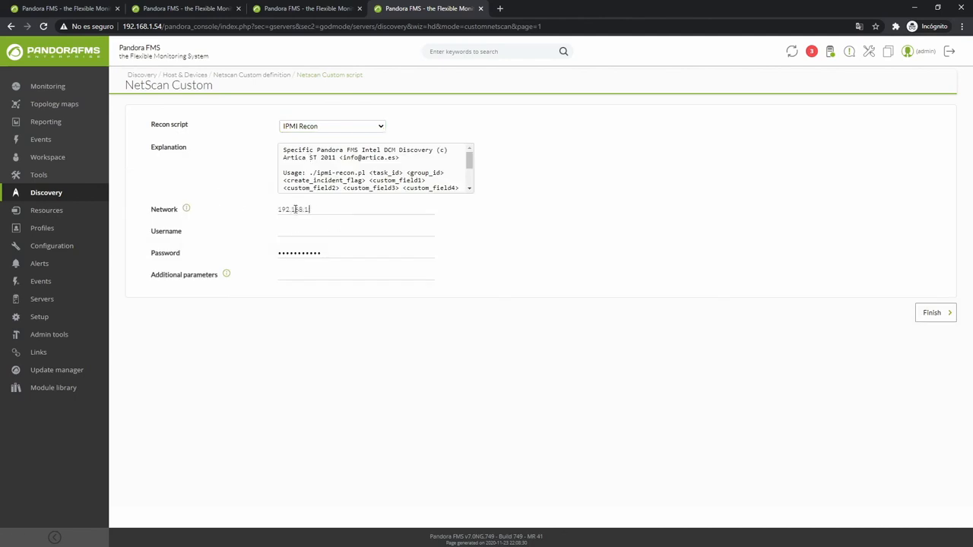
double_click(296, 251)
text(•••••••)
mouse_move(226, 277)
Step: Finish the Discovery NetScan task and force it to run
click(934, 312)
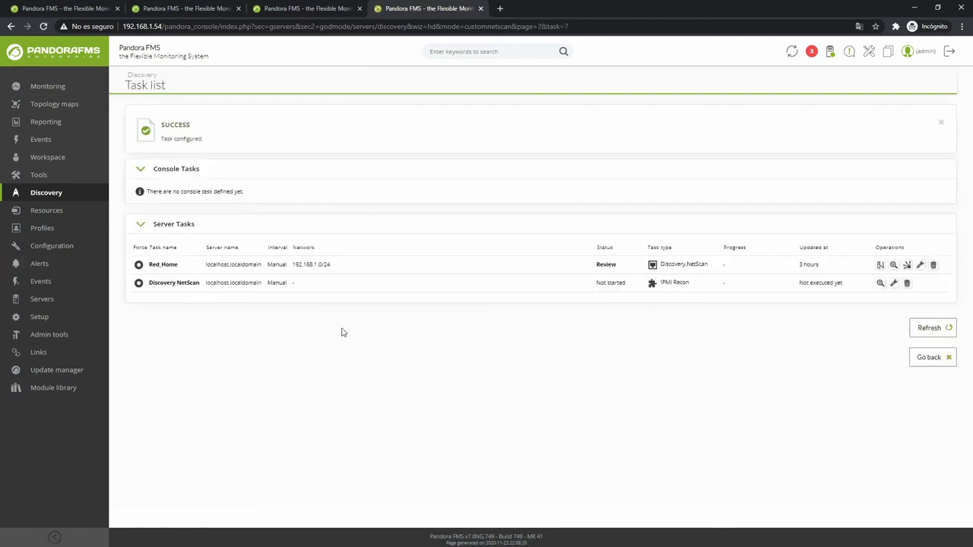
click(138, 283)
click(540, 311)
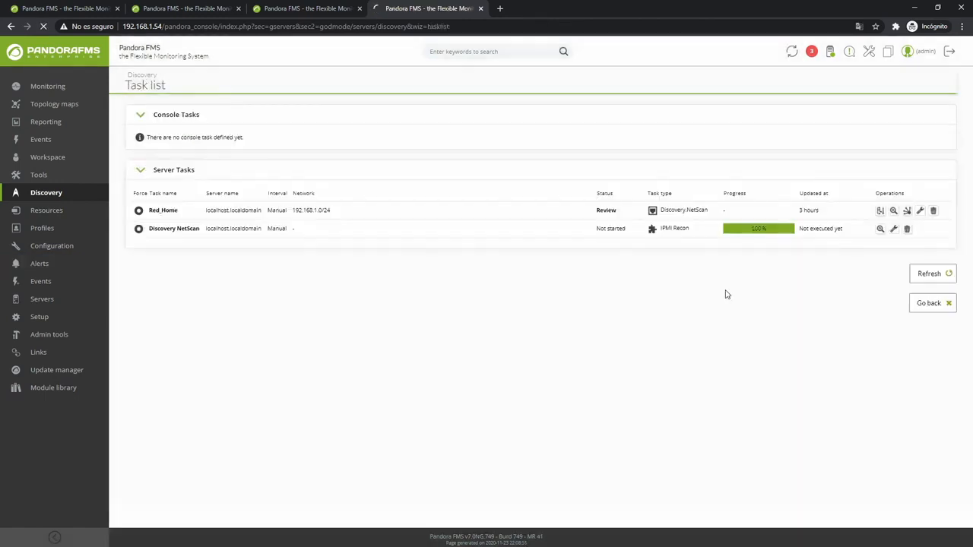